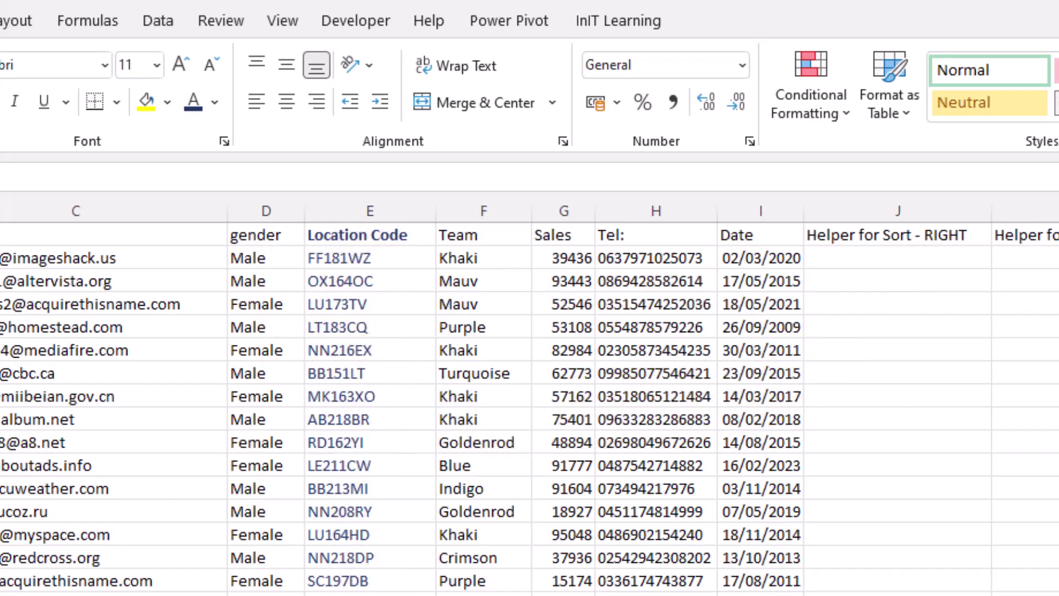
Enter =RIGHT(E2,5) in J2 to extract the location code's last five characters, and fill it down the RIGHT helper column.
click(870, 256)
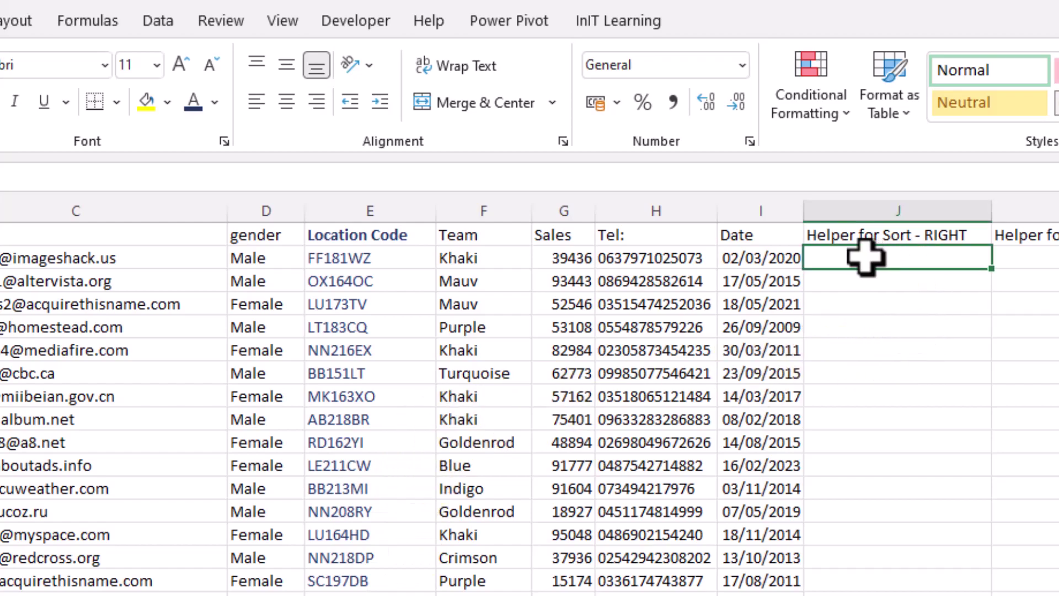
text(=)
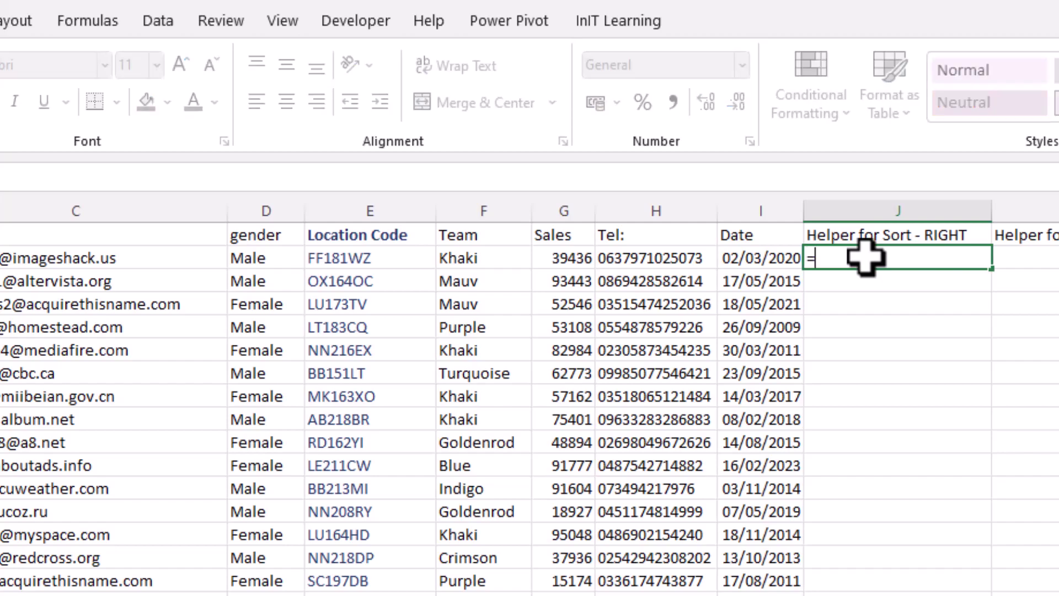
text(rig)
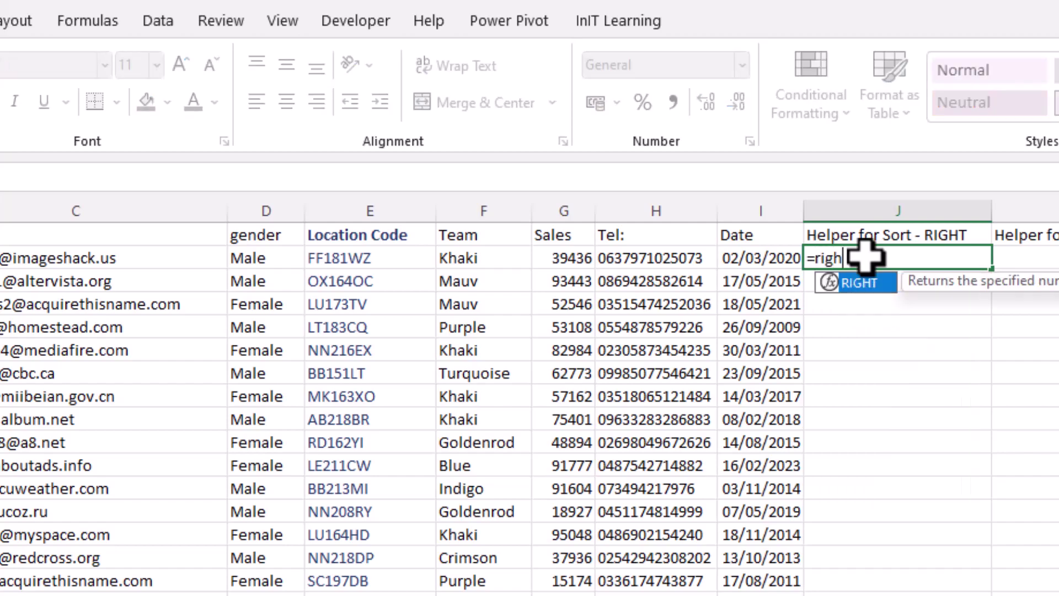
text(h)
key(Tab)
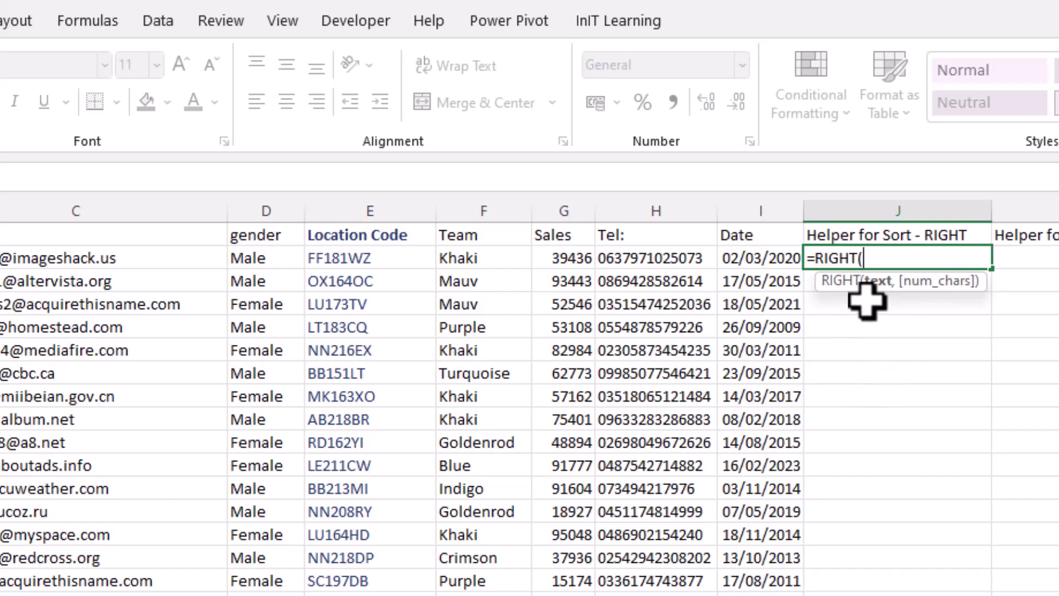
click(349, 257)
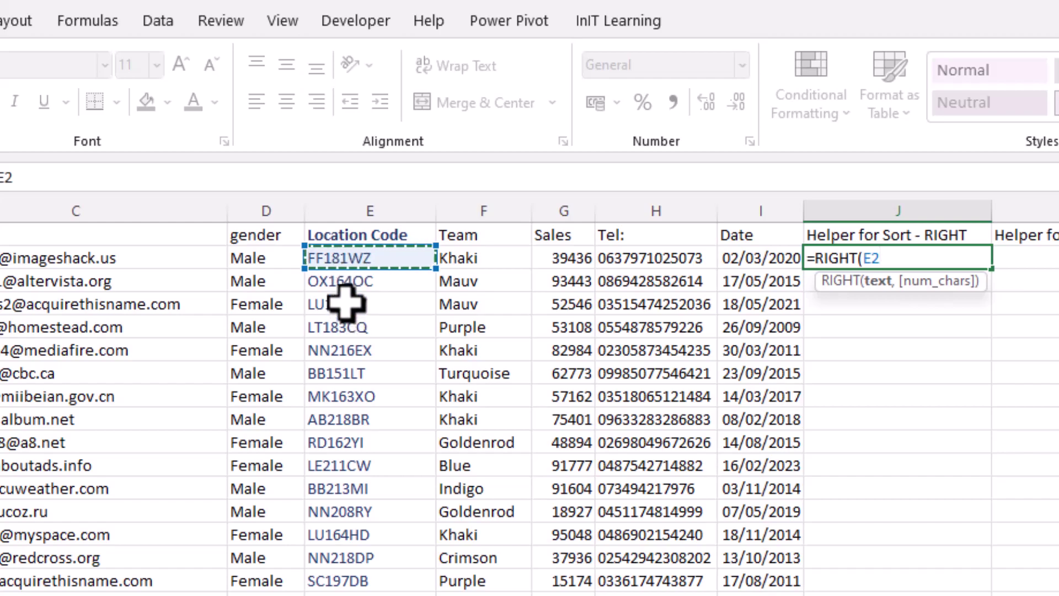
text(,5)
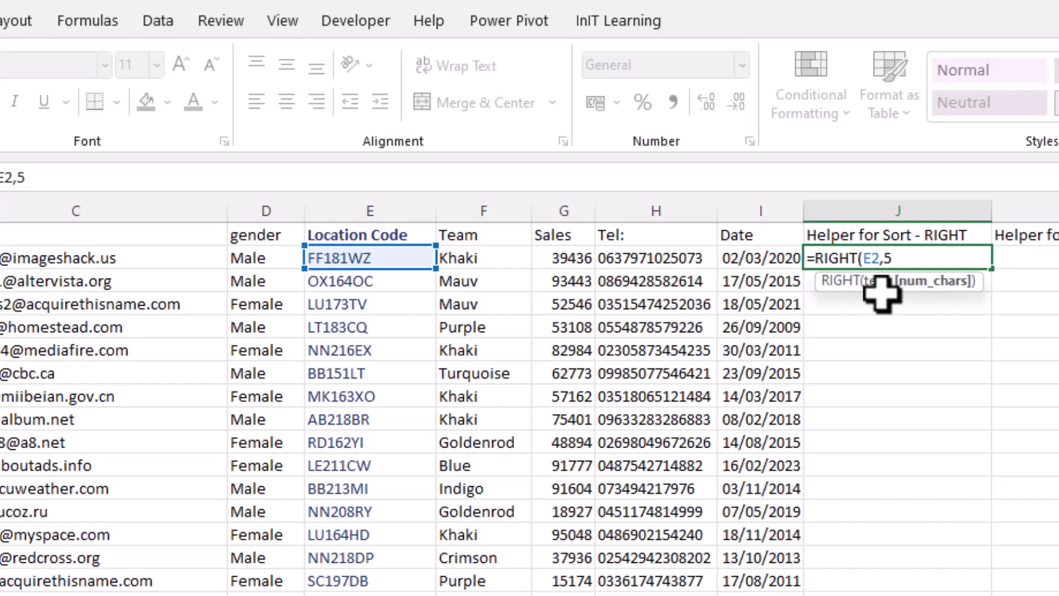
text())
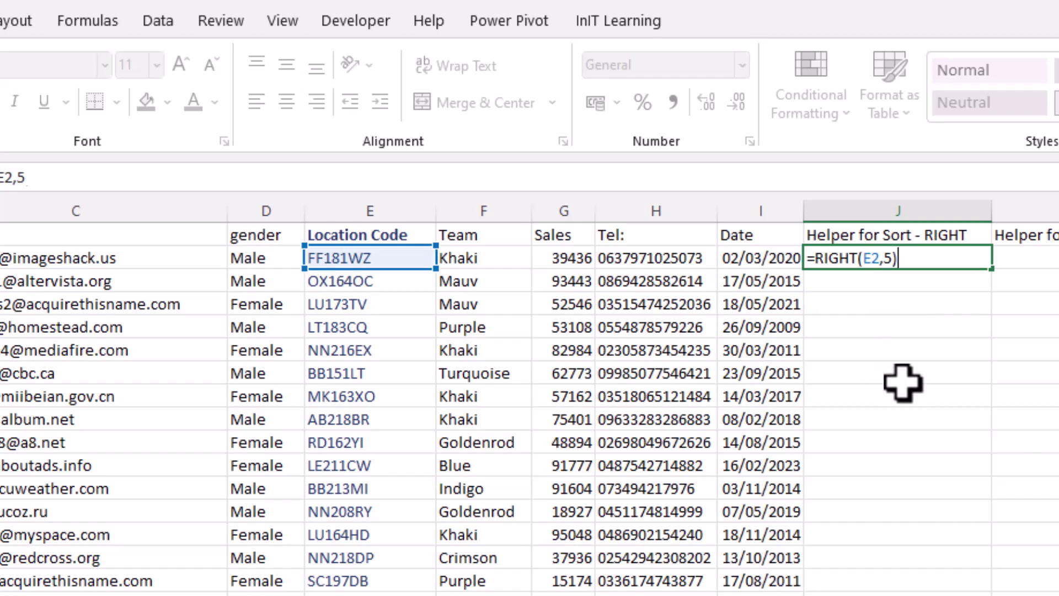
key(ctrl+Return)
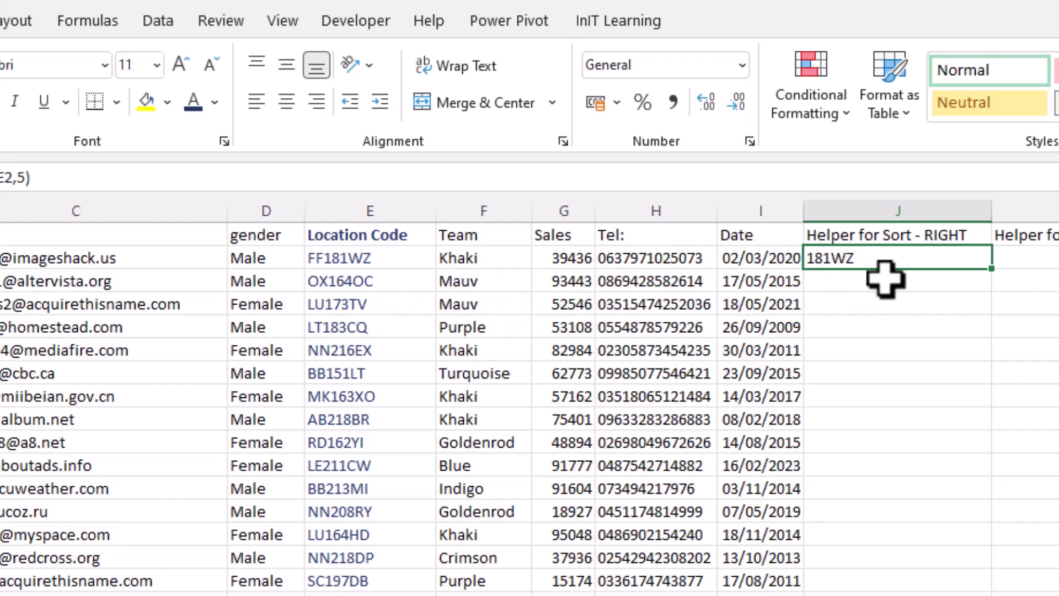
double_click(992, 268)
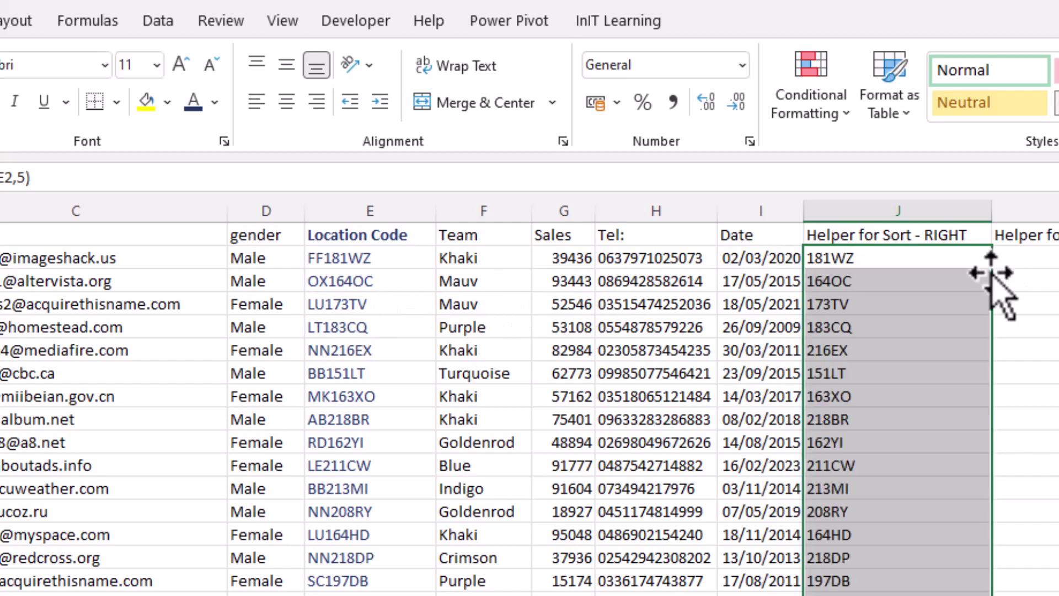
click(867, 347)
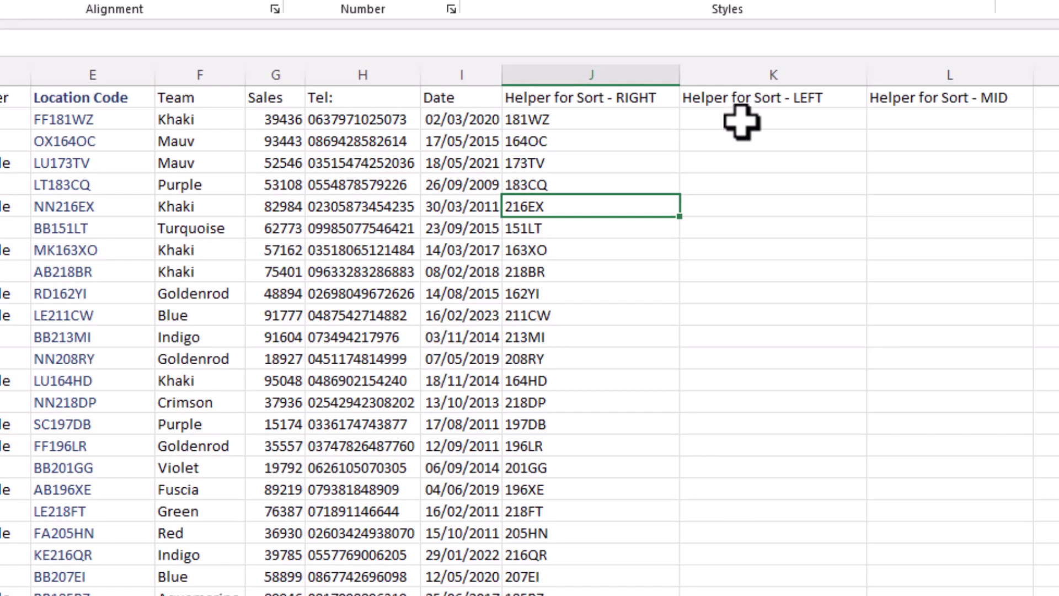
Enter =LEFT(E2,4) in K2 to extract the location code's first four characters, and fill it down the LEFT helper column.
click(744, 120)
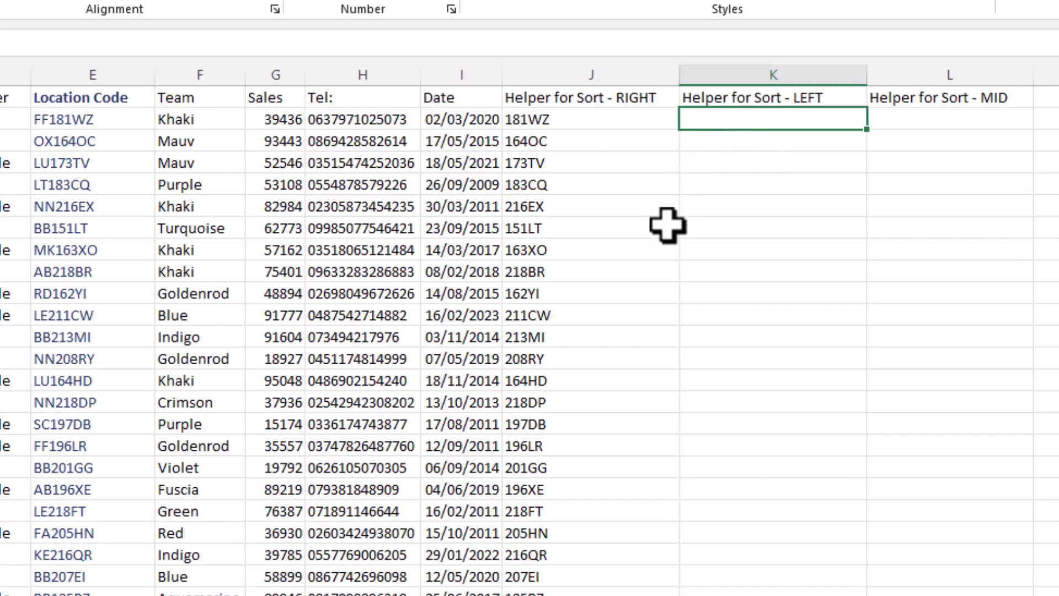
text(=lef)
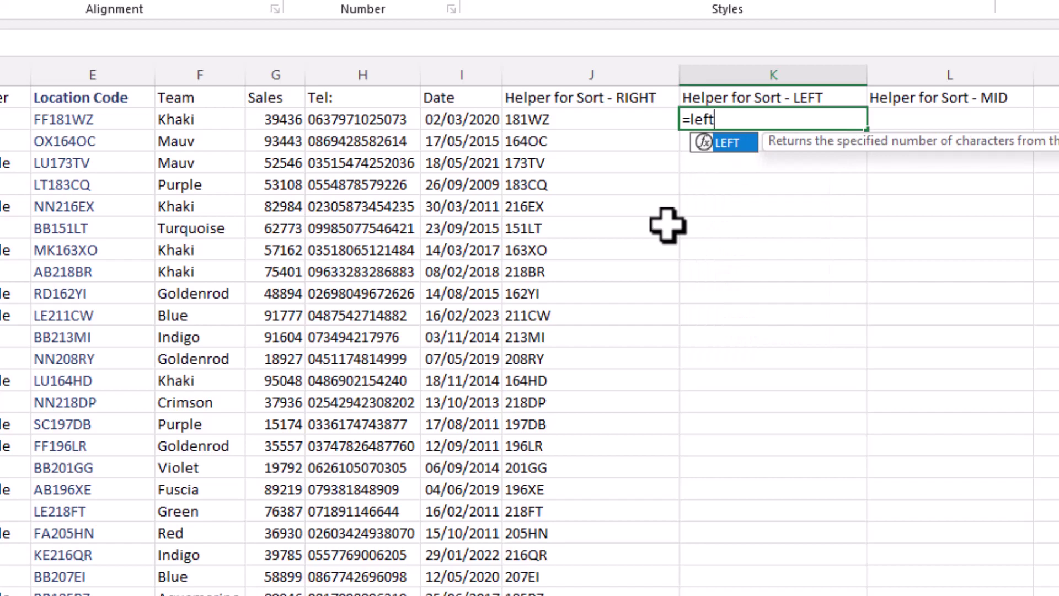
text(t)
key(Tab)
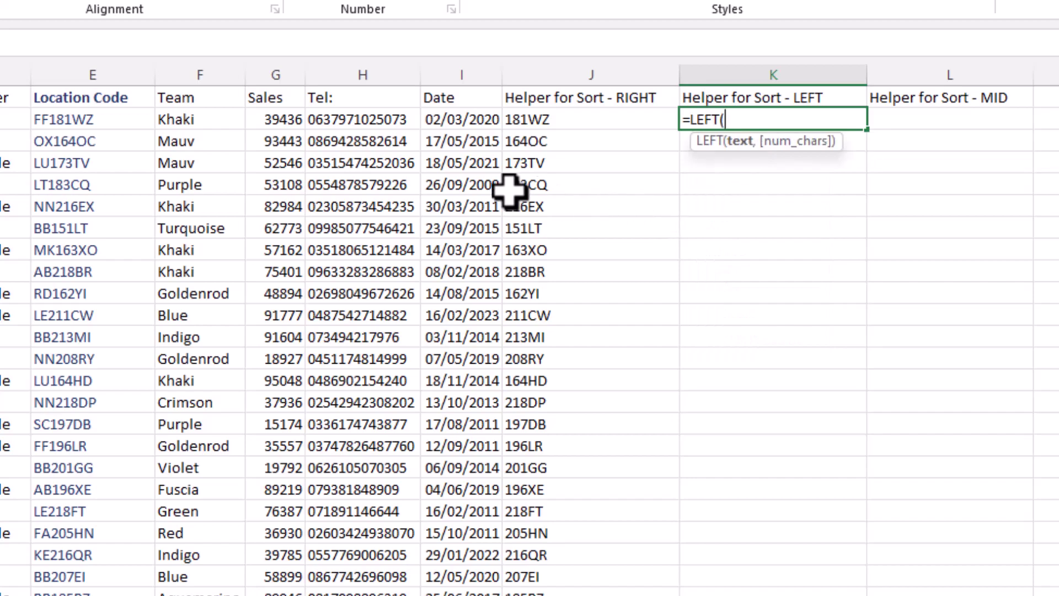
click(77, 118)
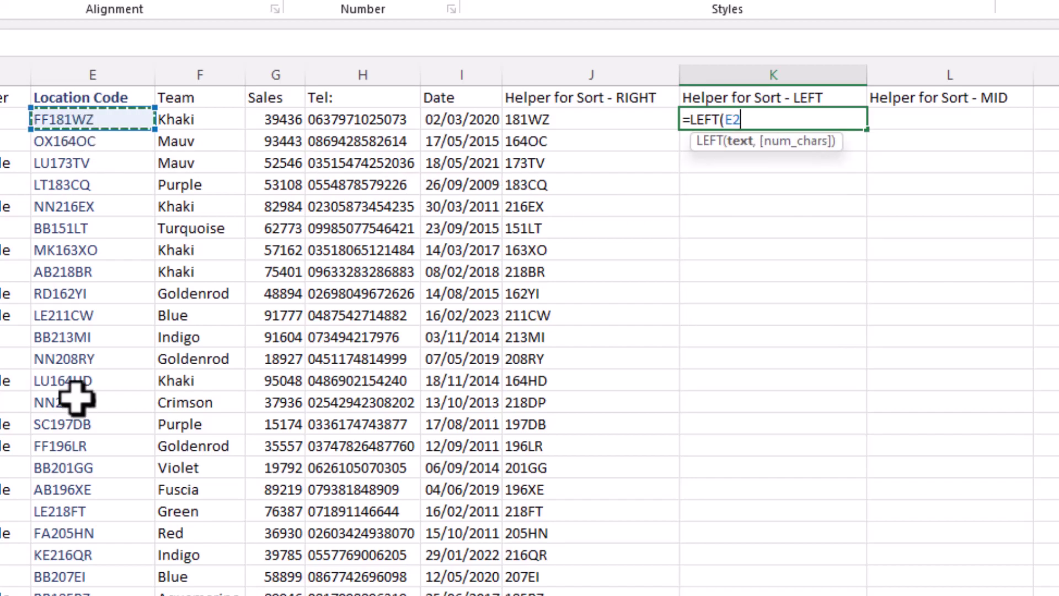
text(,)
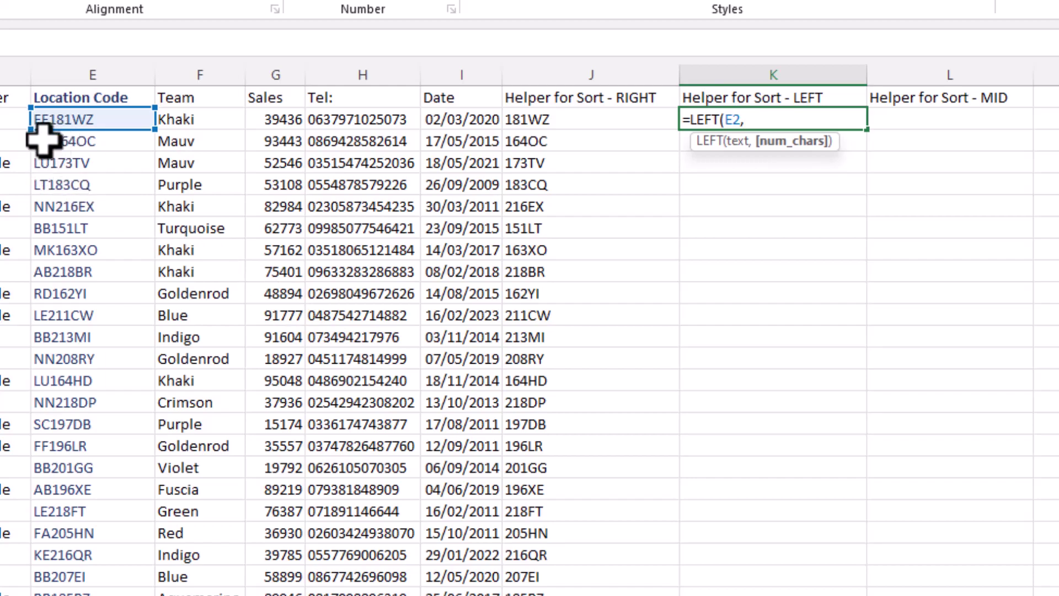
text(4)
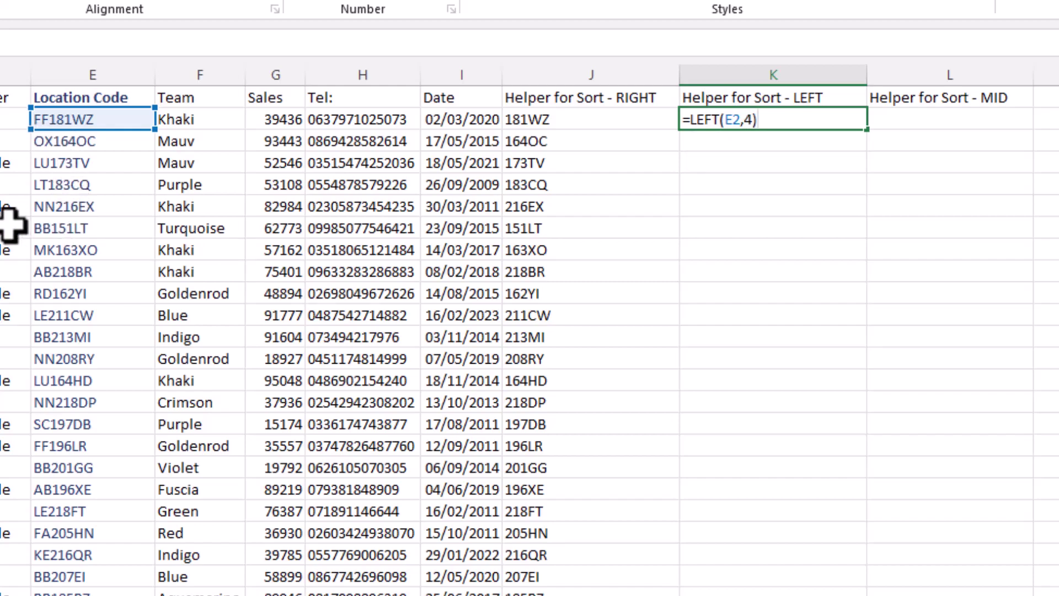
key(ctrl+Return)
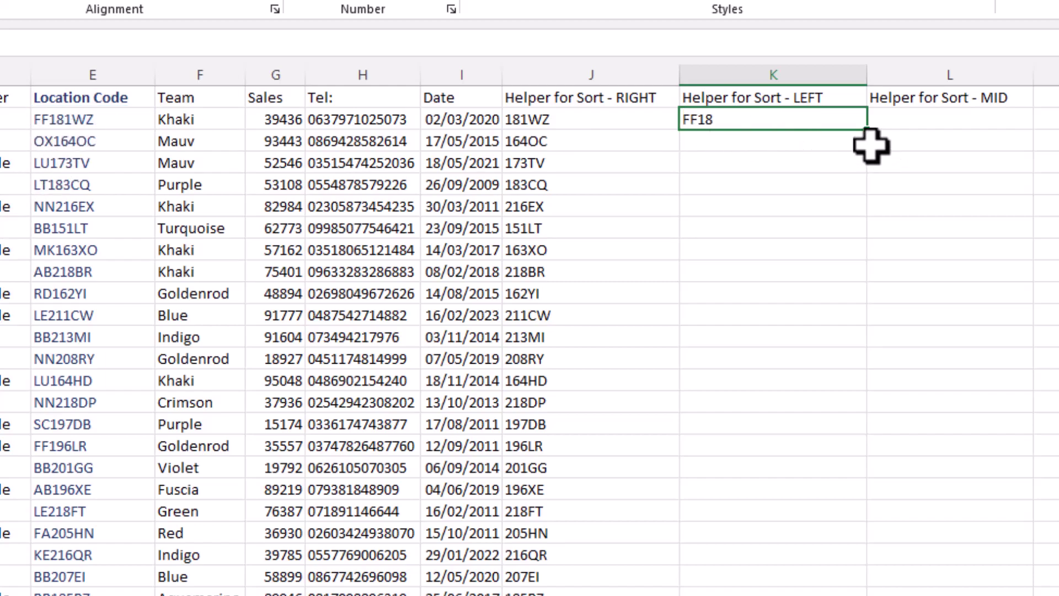
double_click(869, 129)
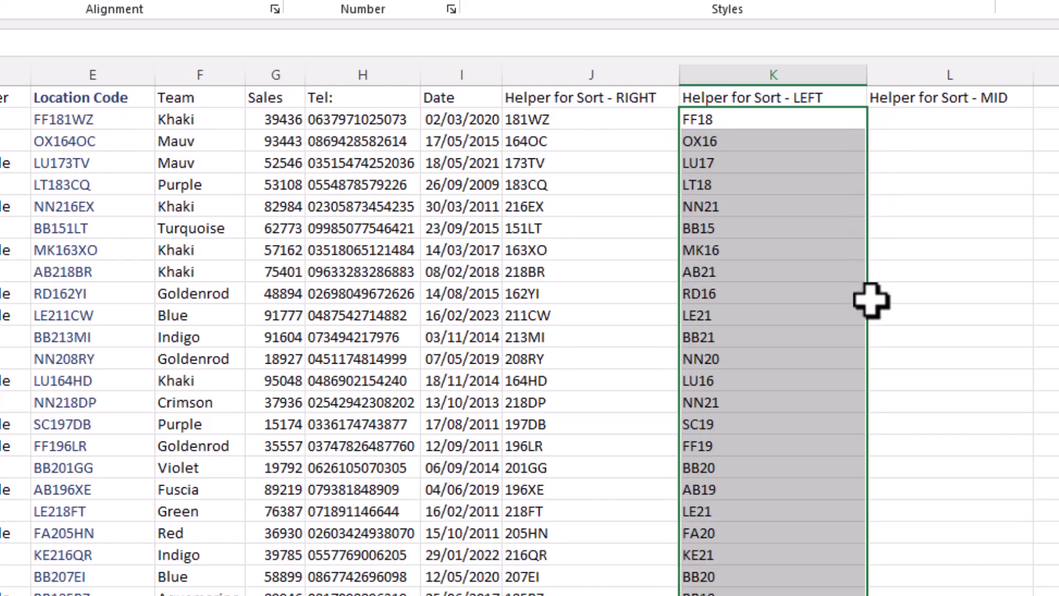
Enter =MID(E2,3,3) in L2 to extract the location code's three middle digits, and fill it down the MID helper column.
click(935, 117)
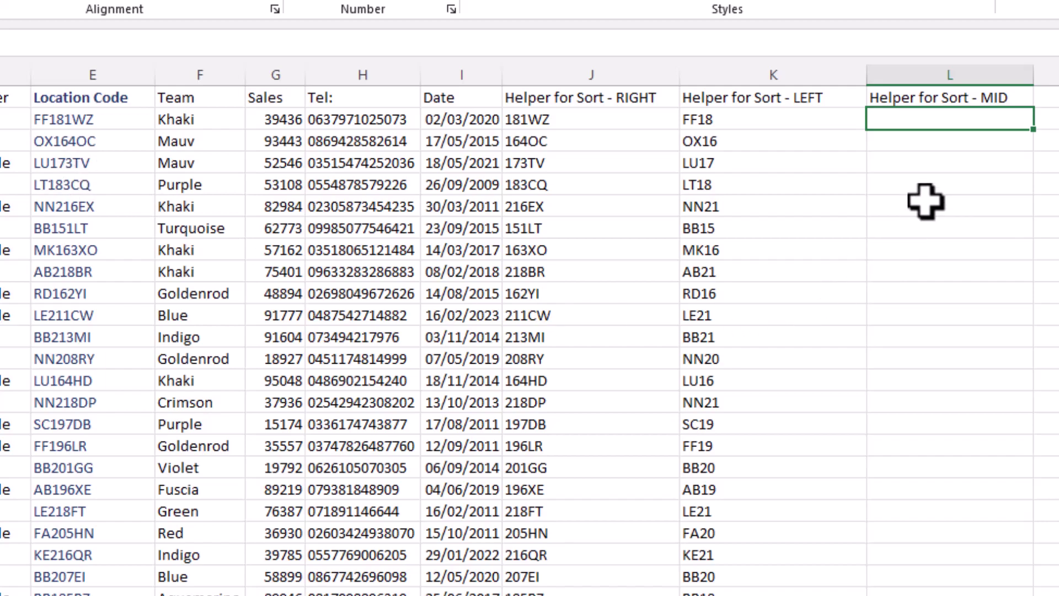
text(mid)
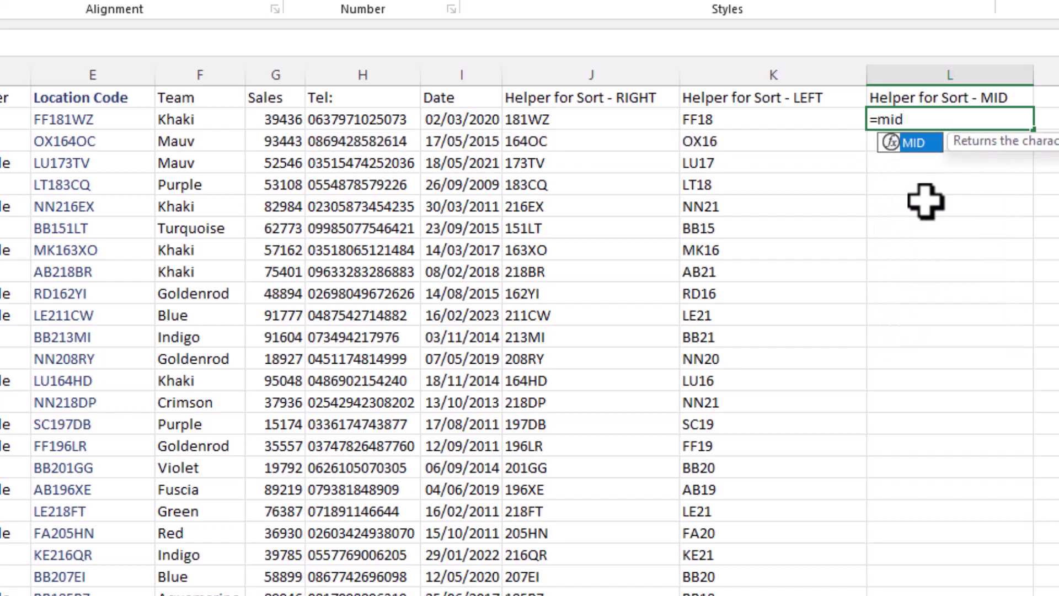
key(Tab)
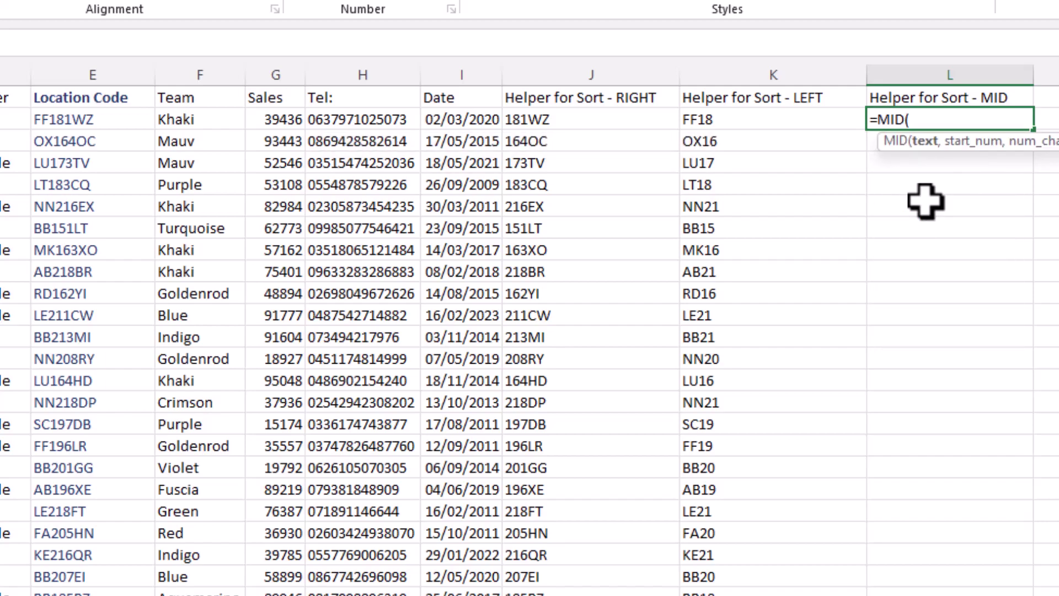
click(67, 121)
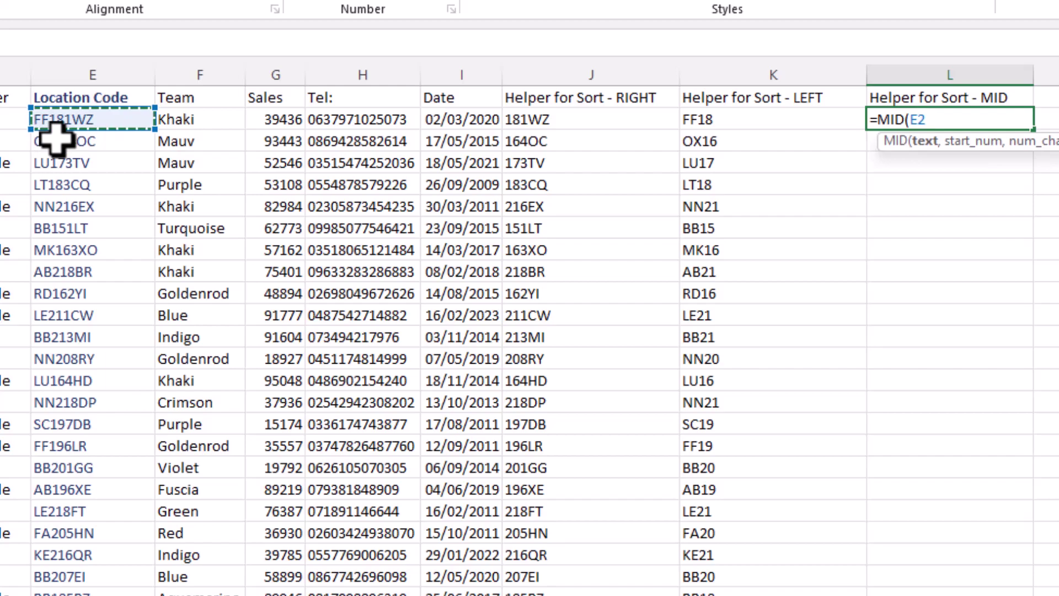
text(,)
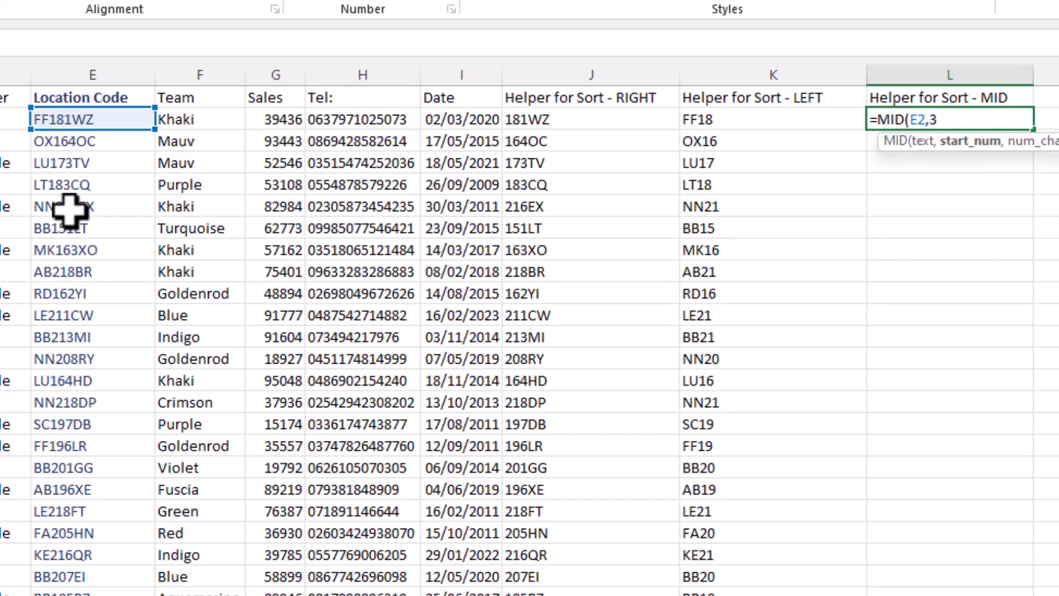
text(3,3)
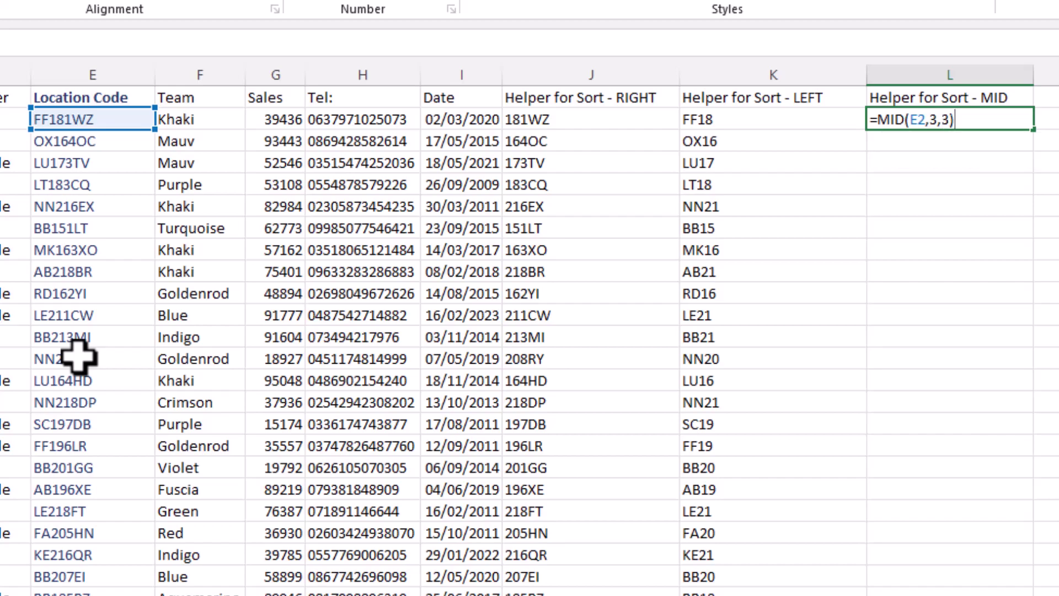
key(ctrl+Return)
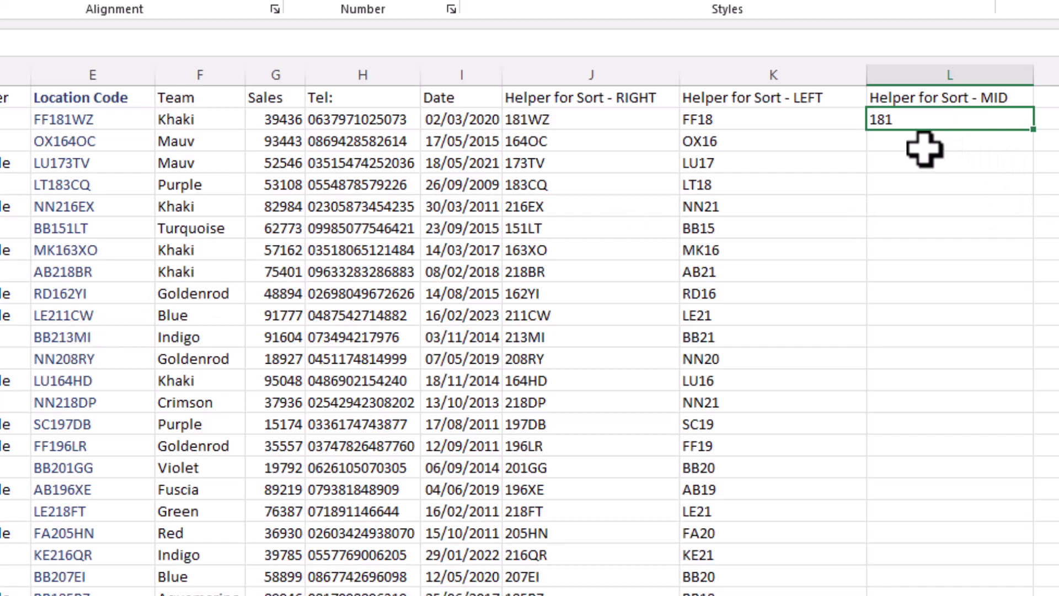
double_click(1040, 132)
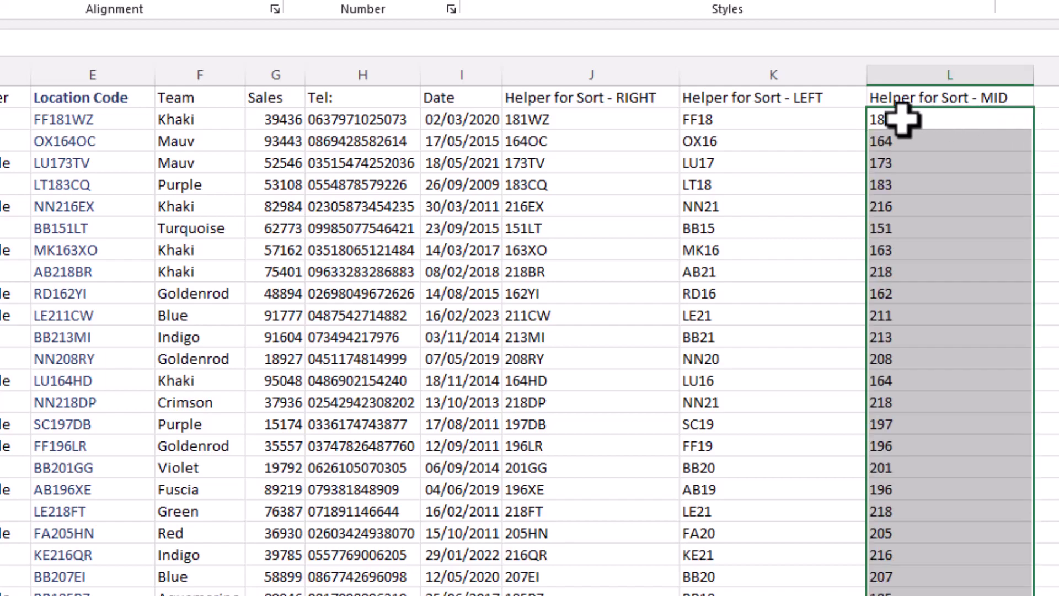
Convert the MID results to numbers by changing L2 to =VALUE(MID(E2,3,3)) and filling it down the column.
click(902, 119)
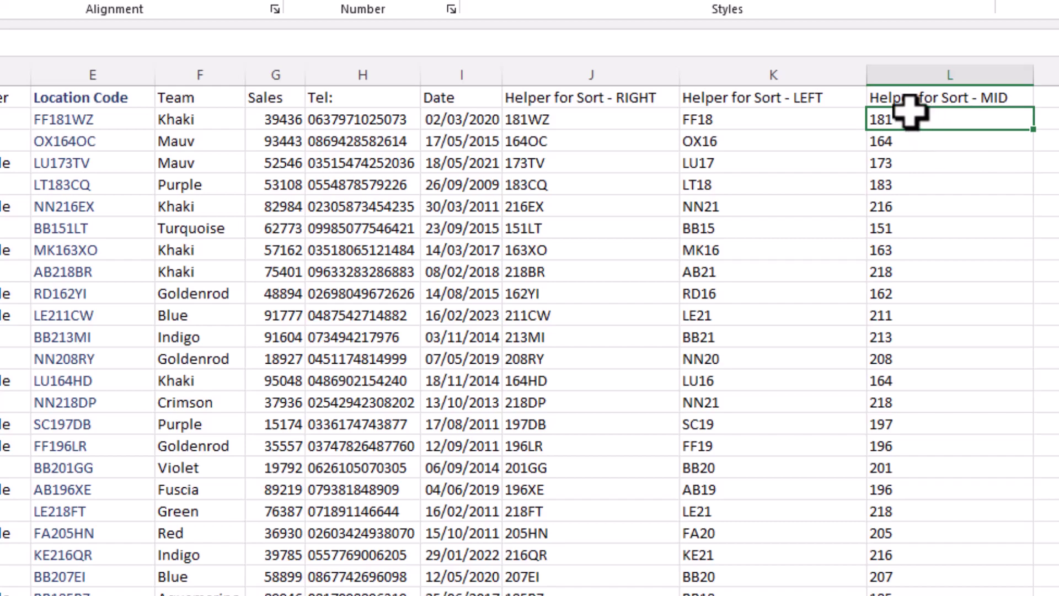
double_click(909, 112)
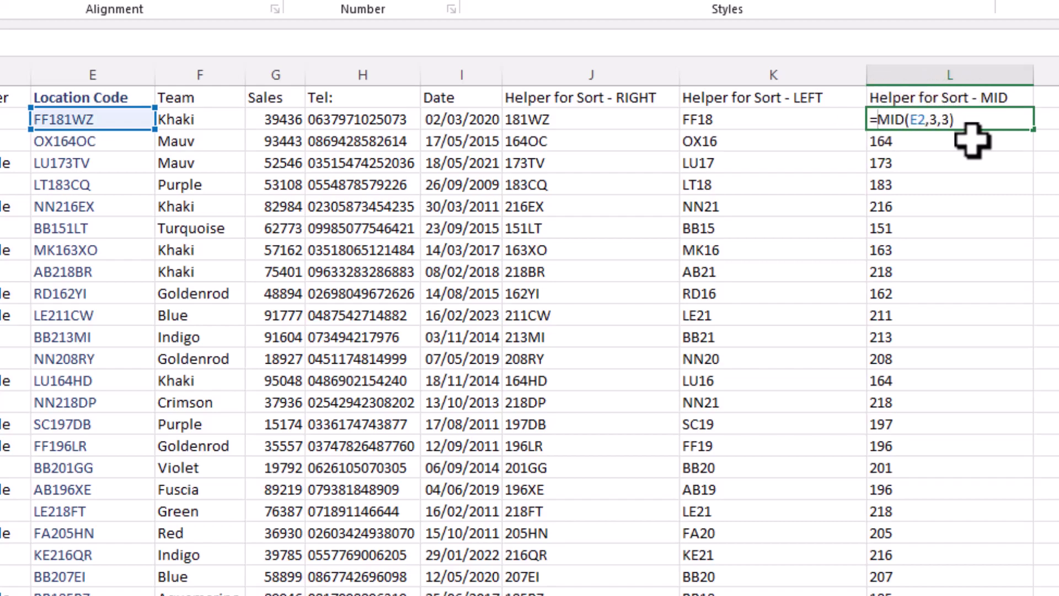
text(value()
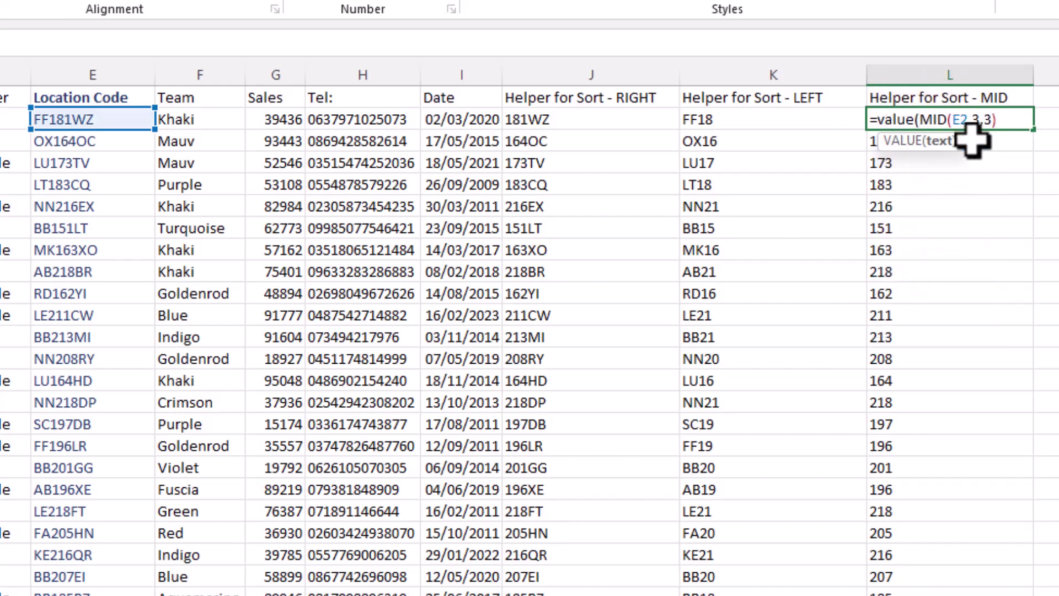
click(1010, 114)
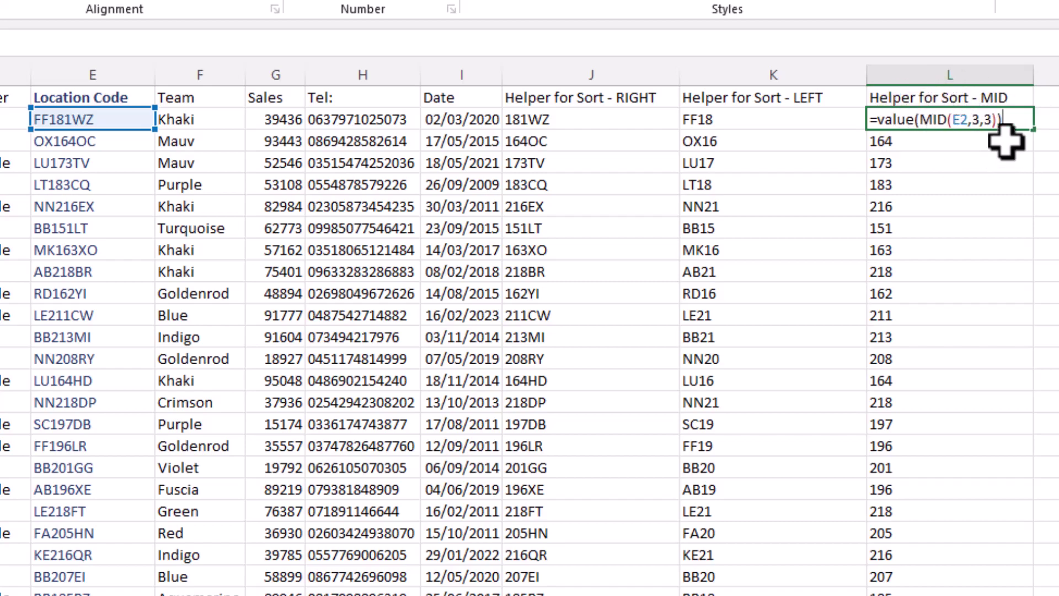
key(ctrl+Return)
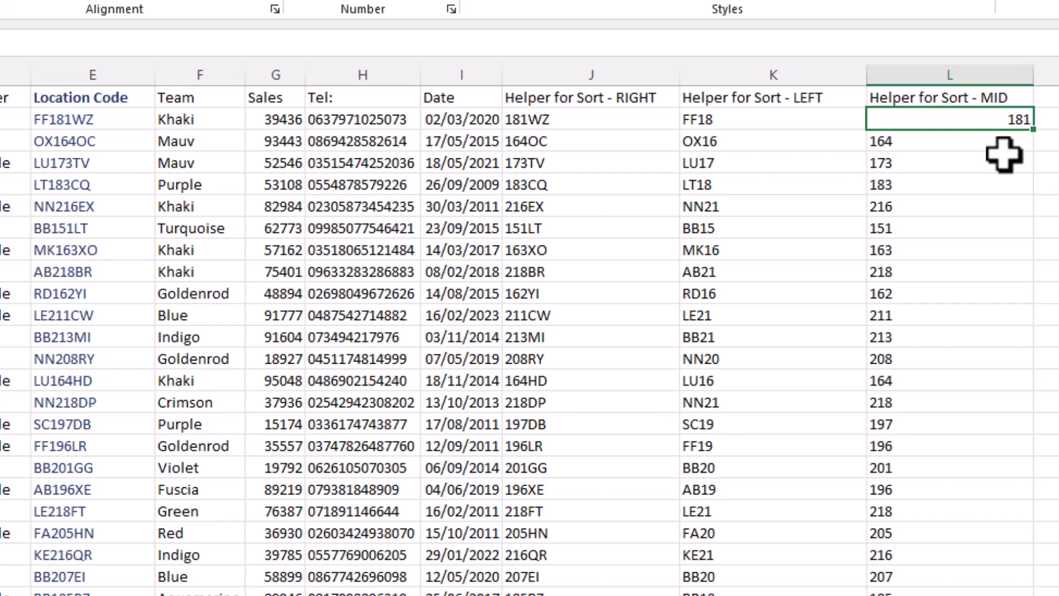
double_click(1037, 136)
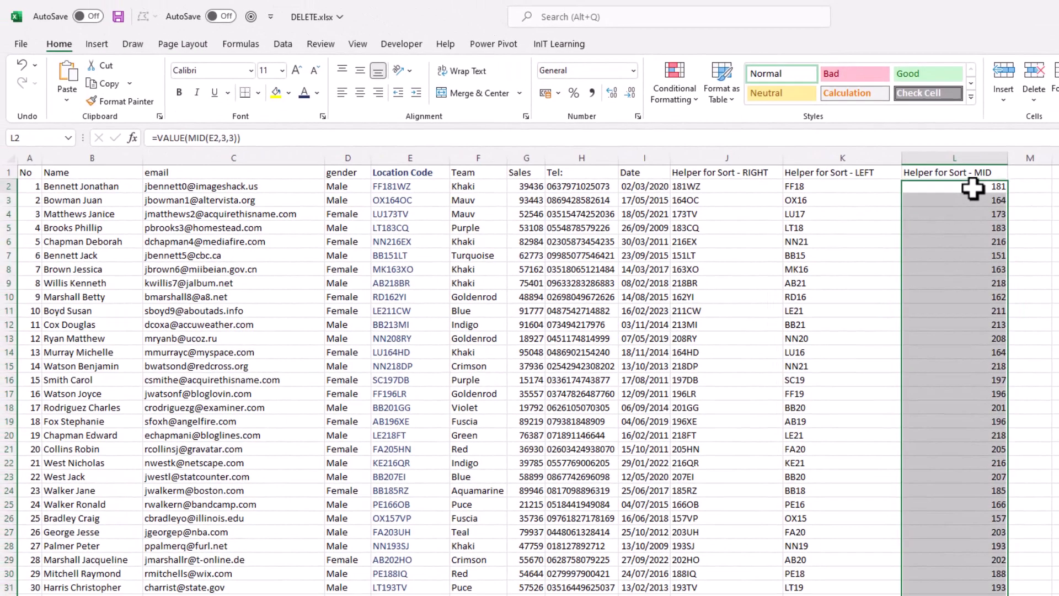
Set the font colour of the first data row, A2:L2, to standard red.
click(924, 125)
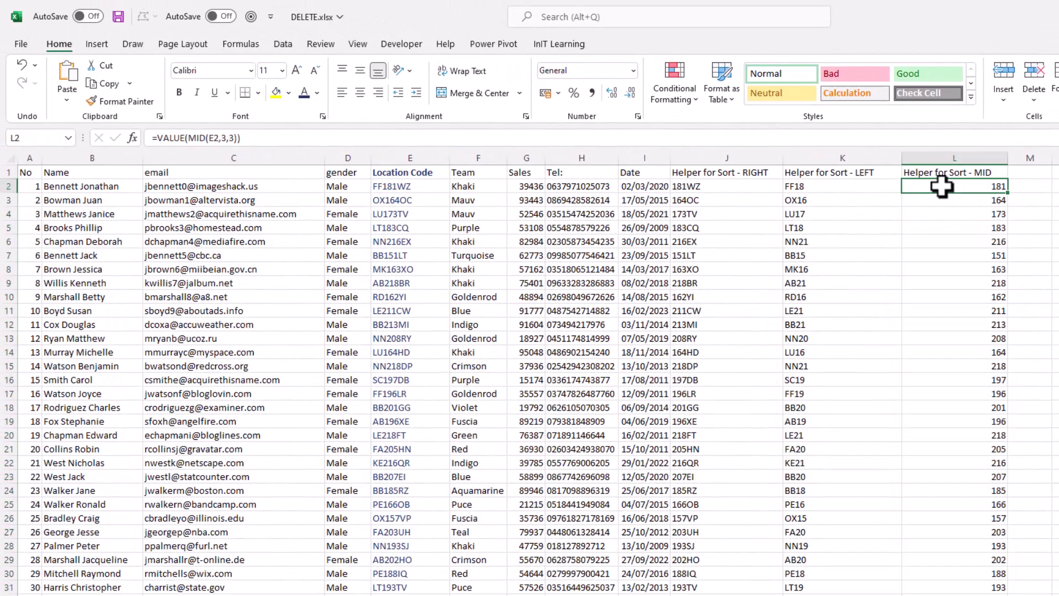
drag(23, 187, 909, 186)
click(318, 94)
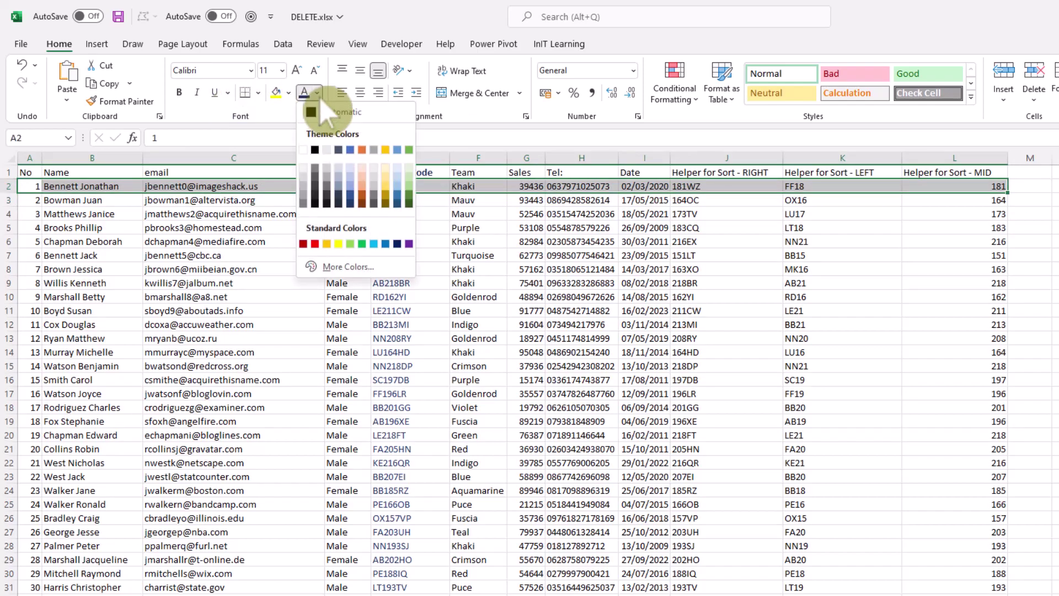
click(315, 244)
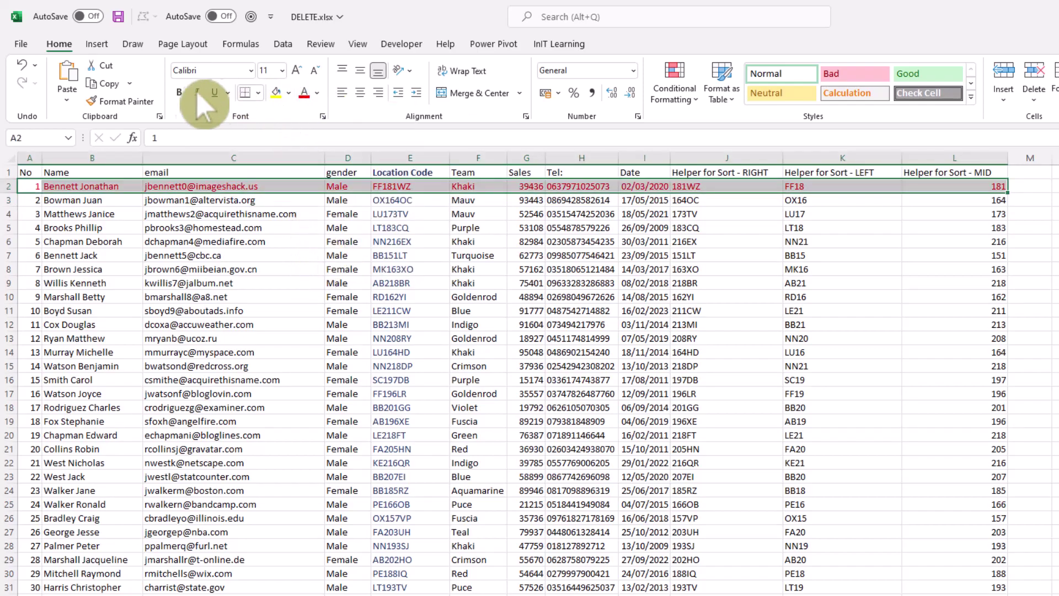
Make the text of the first data row, A2:L2, bold.
click(180, 94)
click(734, 265)
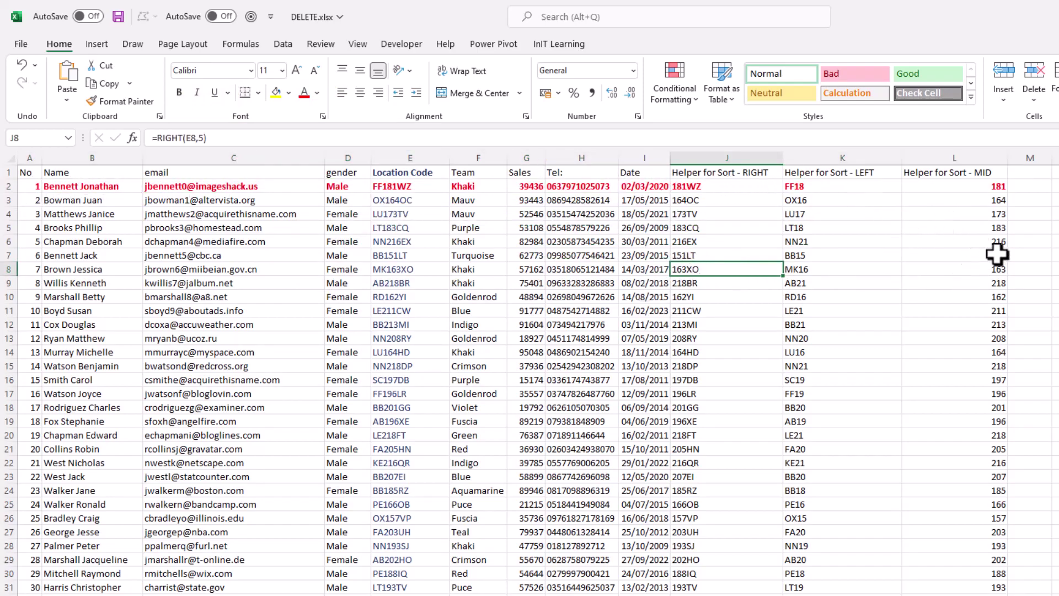
Sort the table by the MID helper column from smallest to largest and look for the row marked in bold red.
click(980, 229)
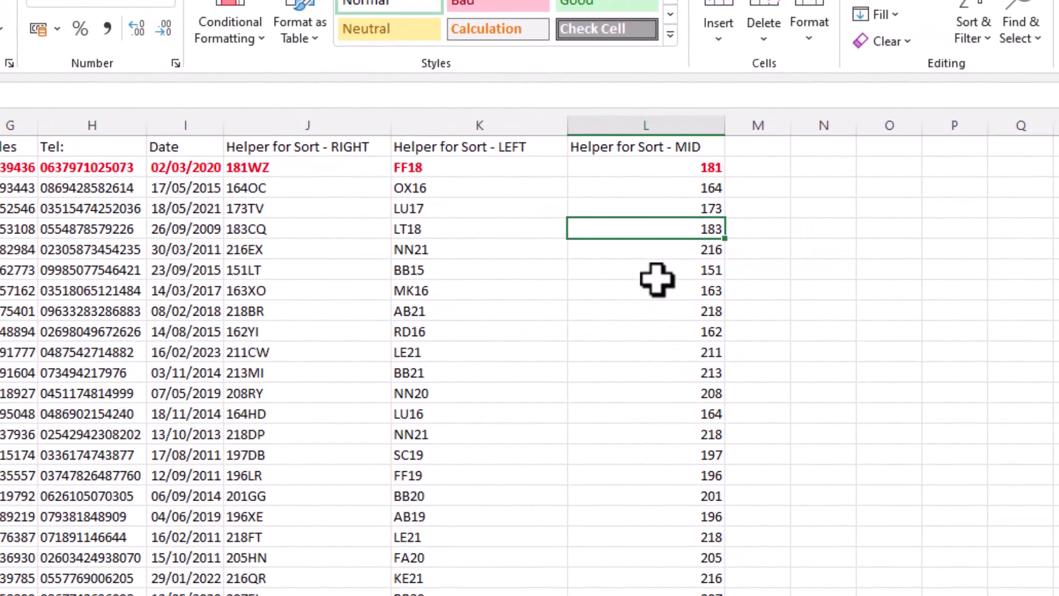
click(657, 270)
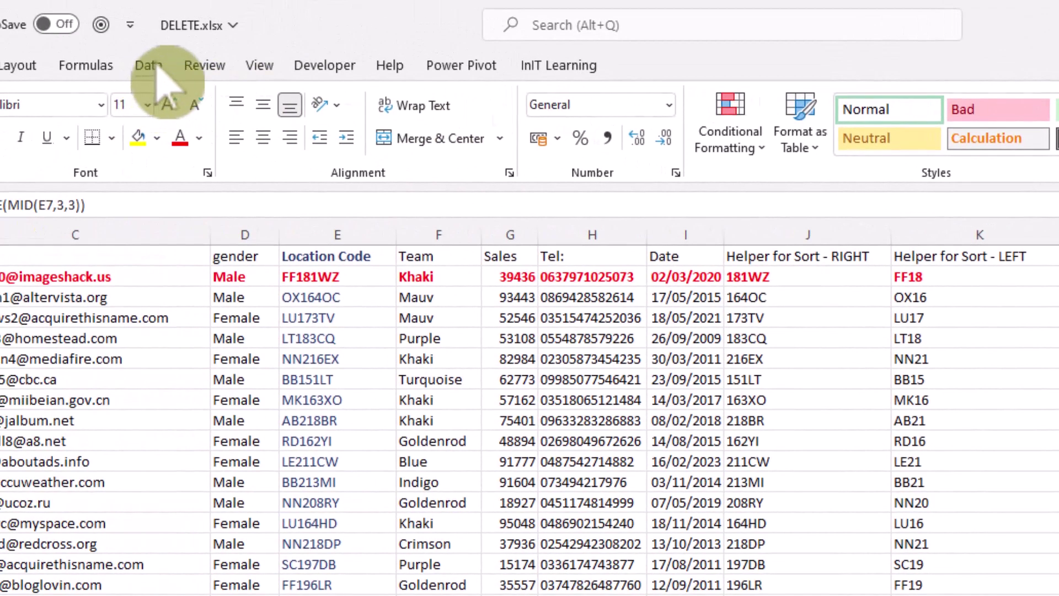
click(149, 65)
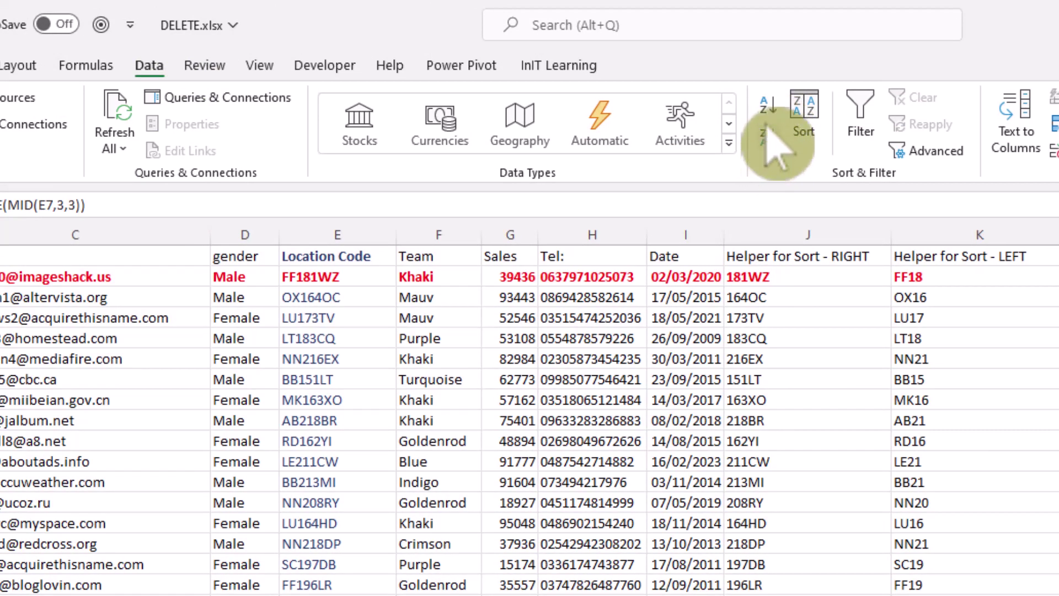
click(772, 110)
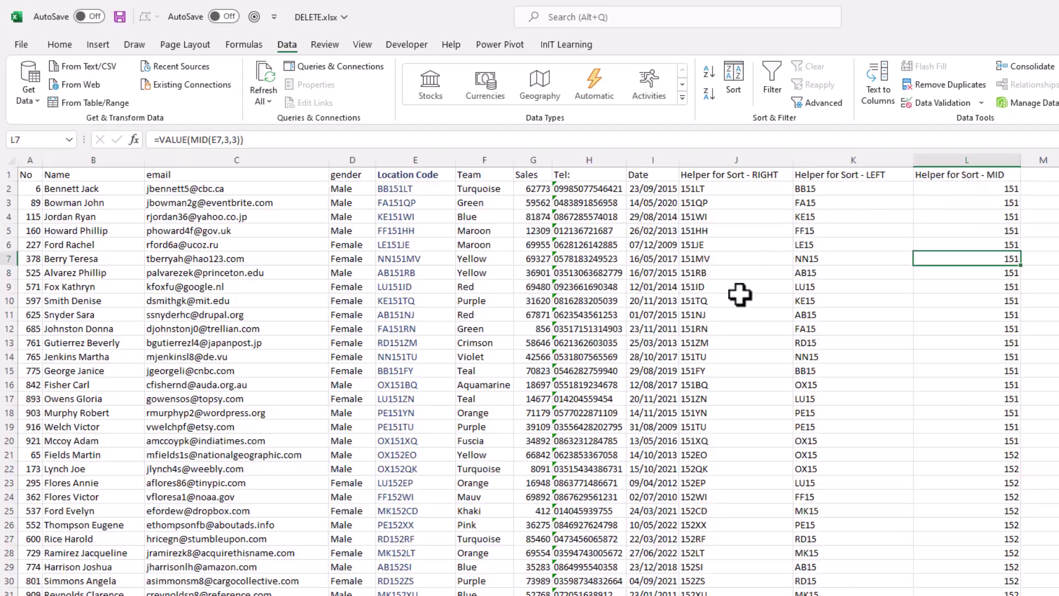
scroll(739, 294, down, 20)
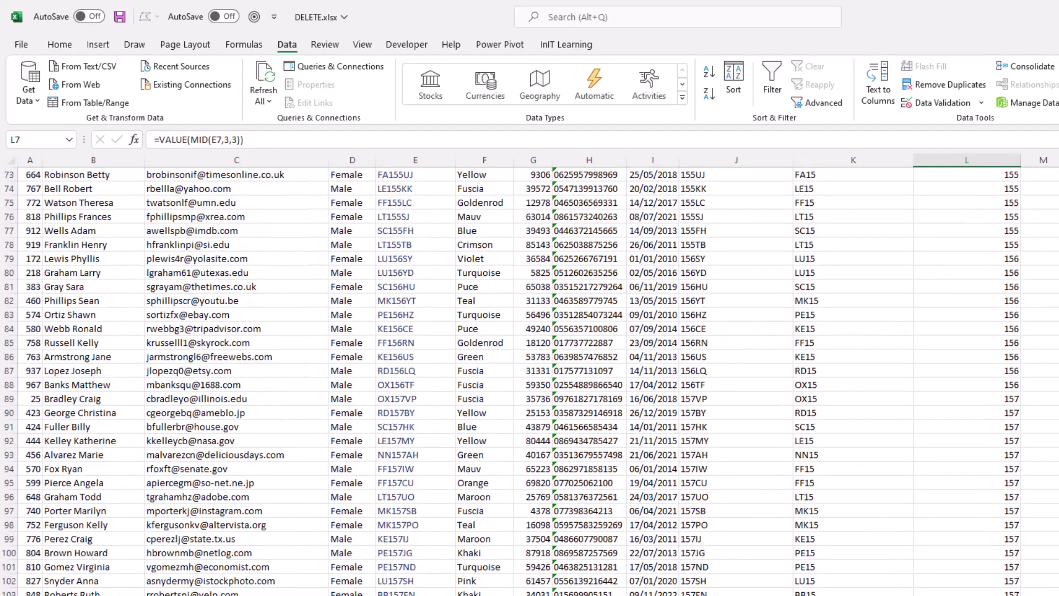
scroll(740, 295, down, 20)
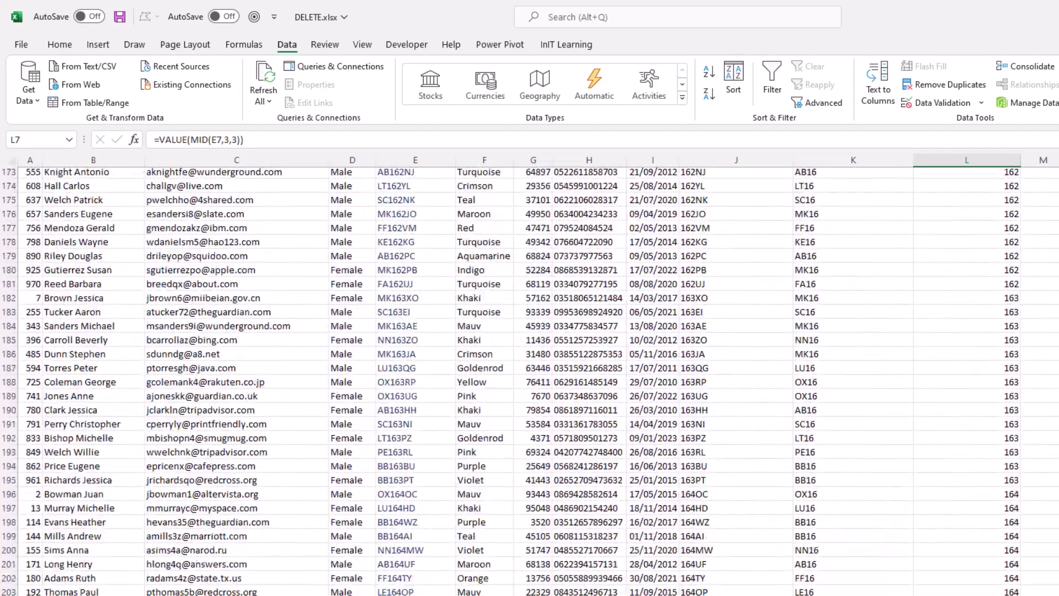
scroll(552, 447, down, 20)
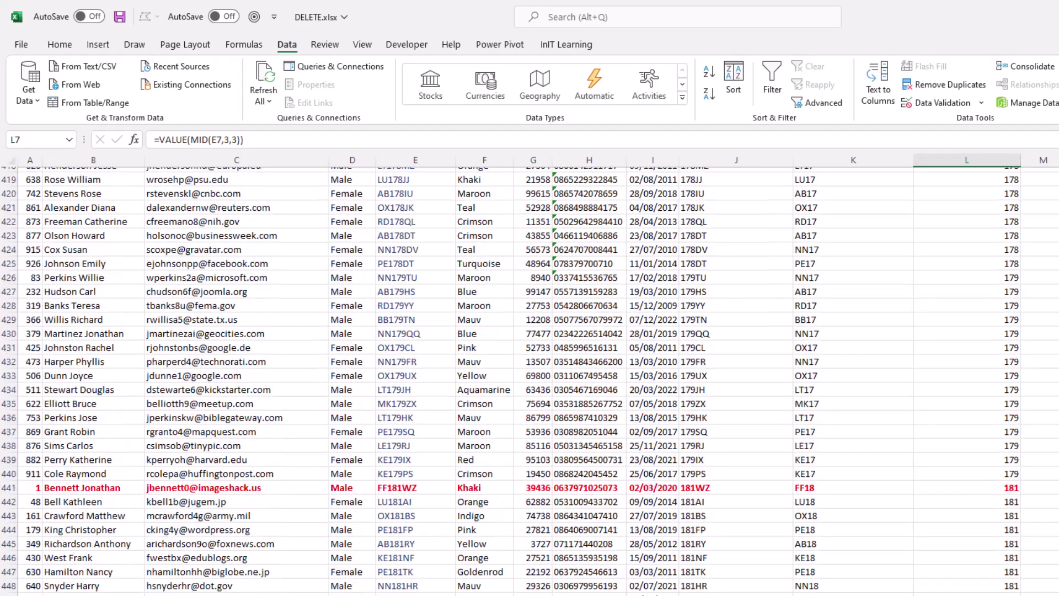
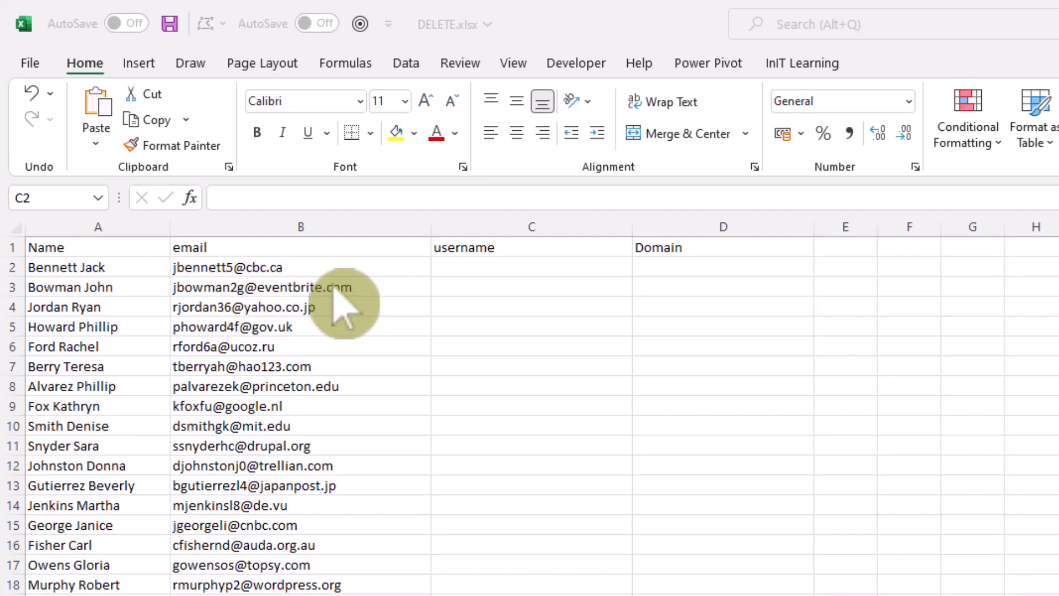
Enter =LEFT(B2,FIND("@",B2)-1) in C2 to extract the username from the email, and fill it down the username column.
click(466, 269)
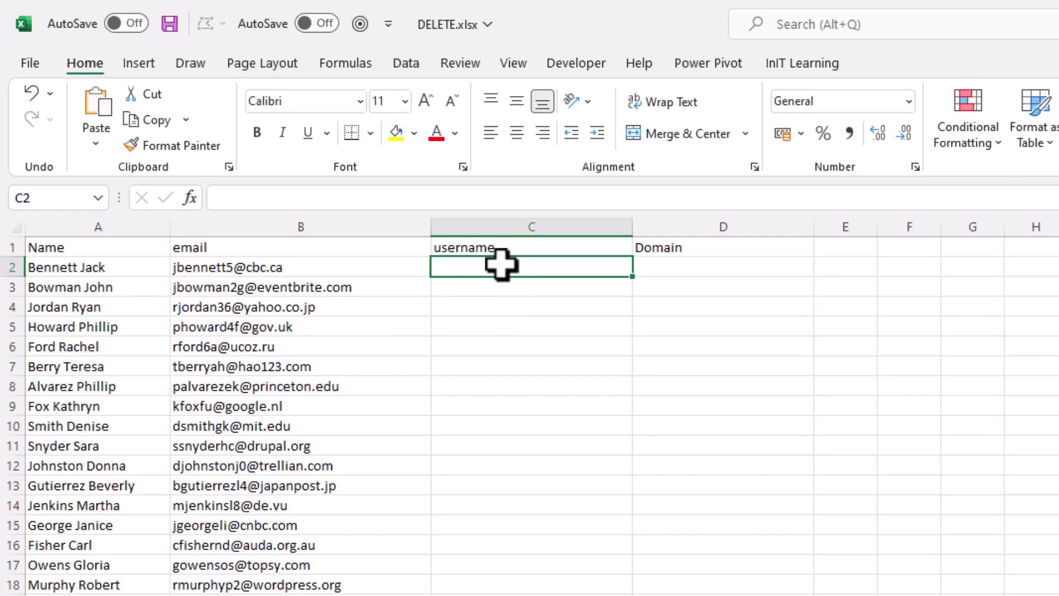
text(=left)
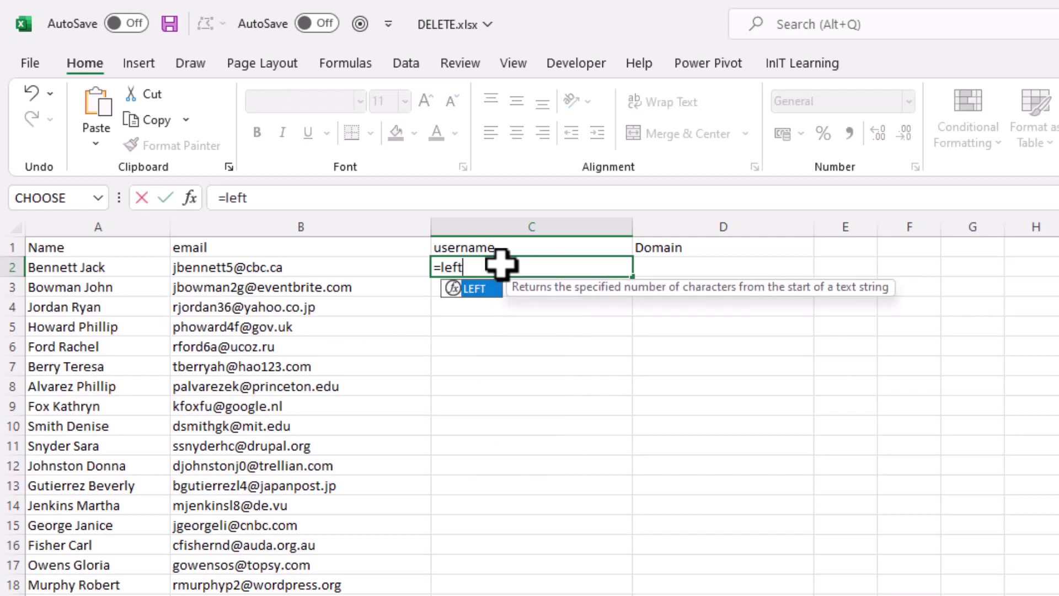
key(Tab)
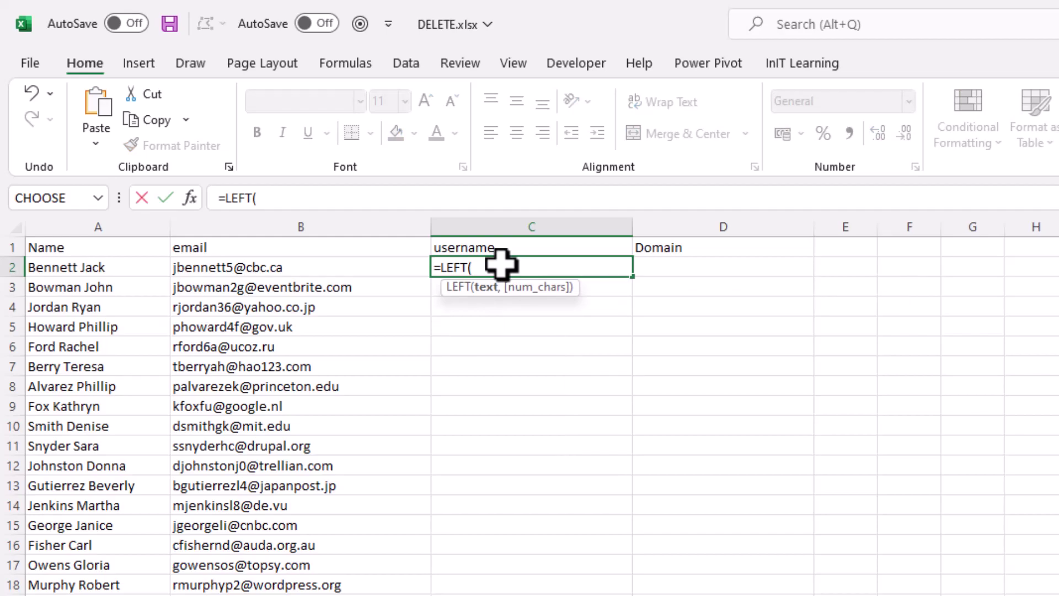
click(250, 266)
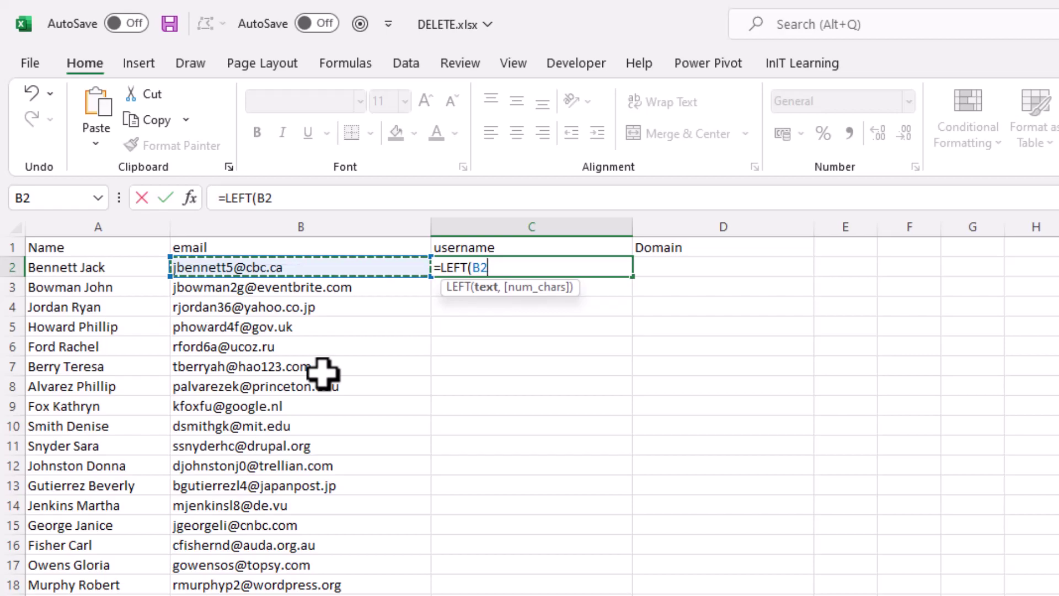
text(,)
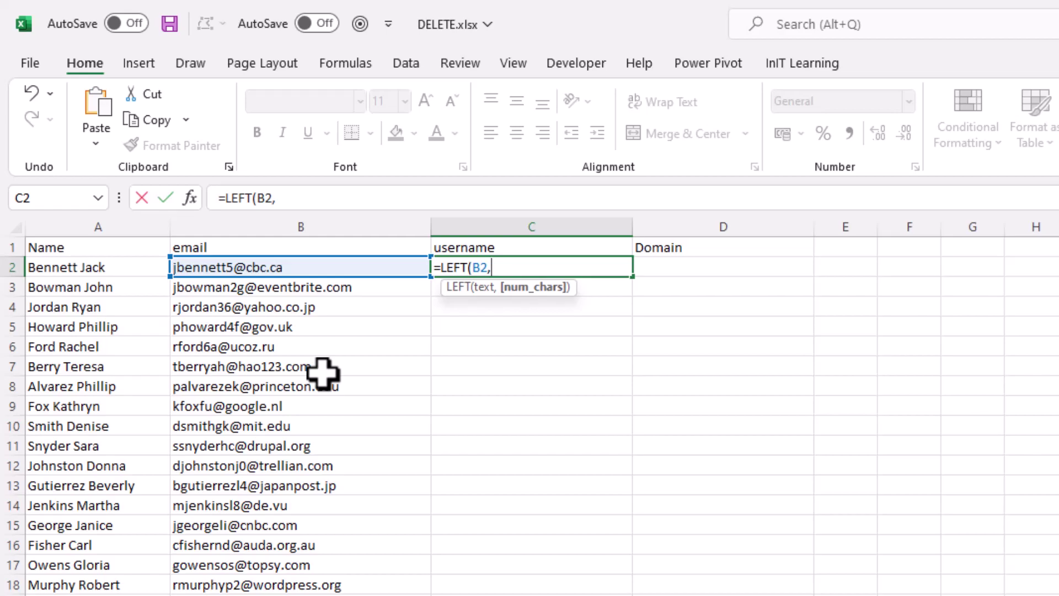
text(f)
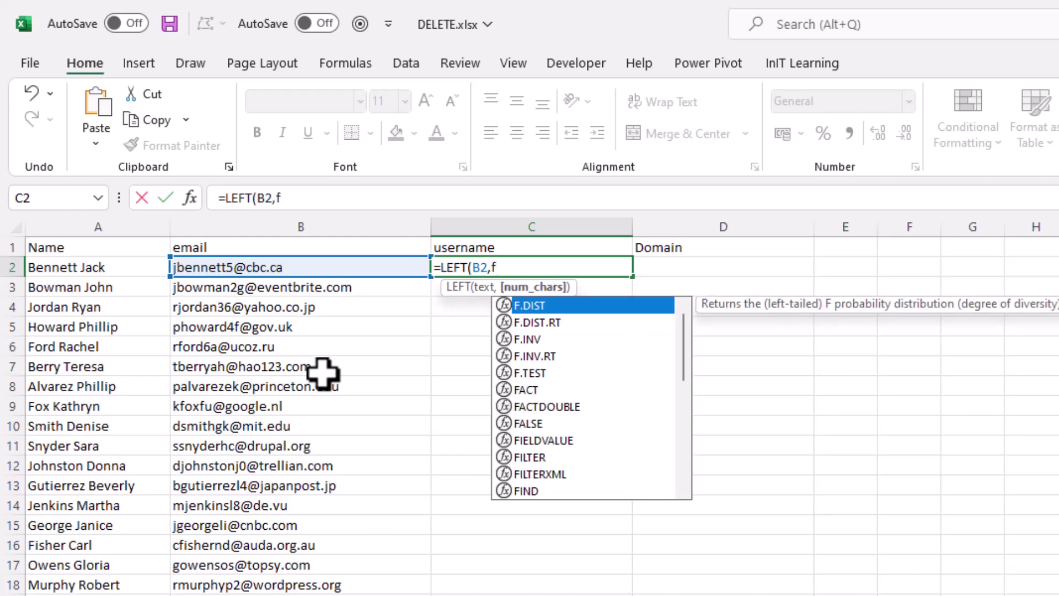
text(ind)
key(Tab)
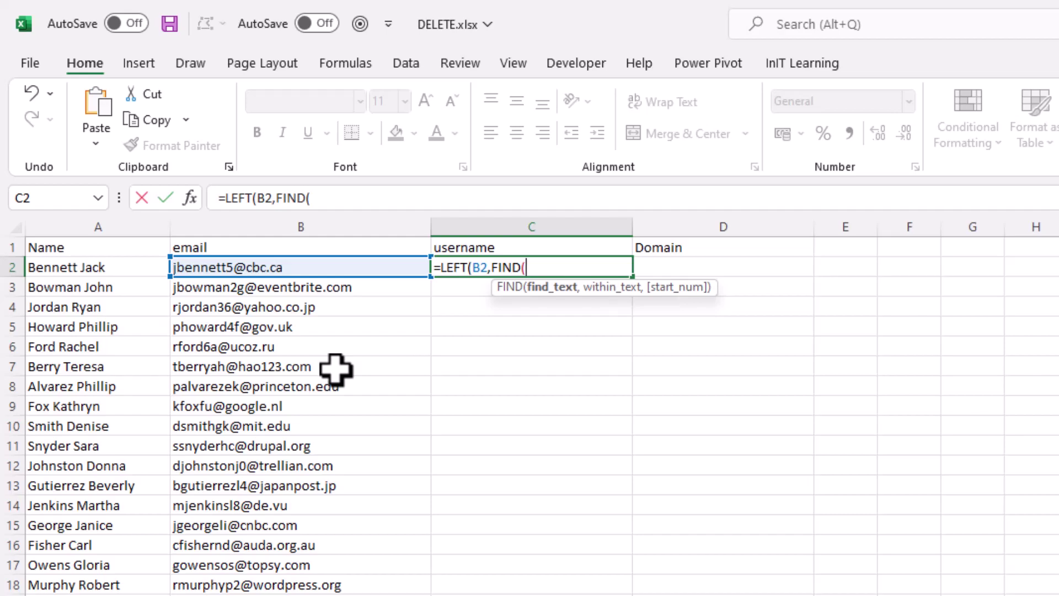
text("@",)
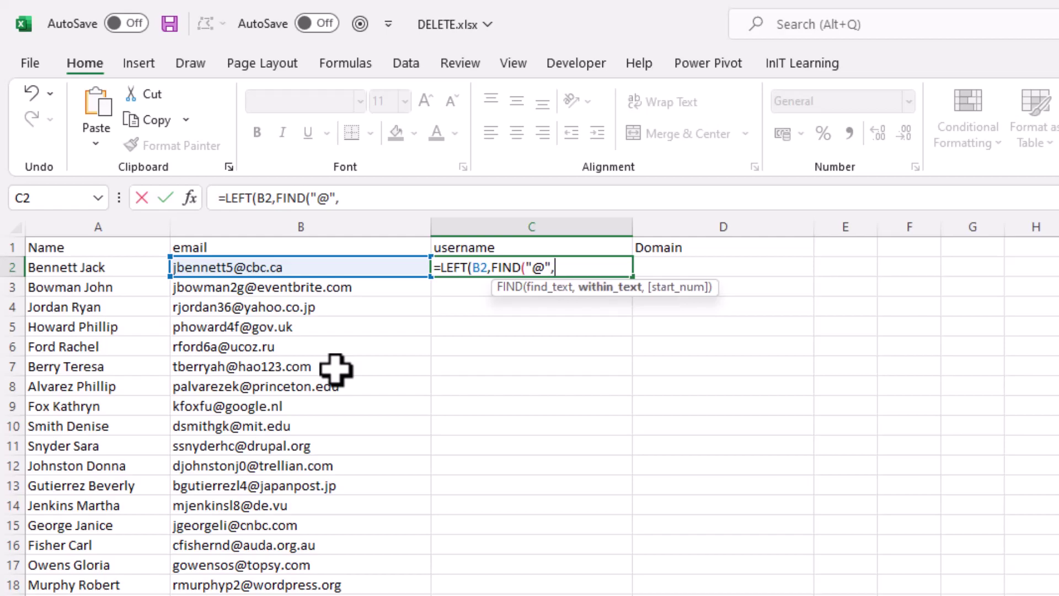
click(274, 267)
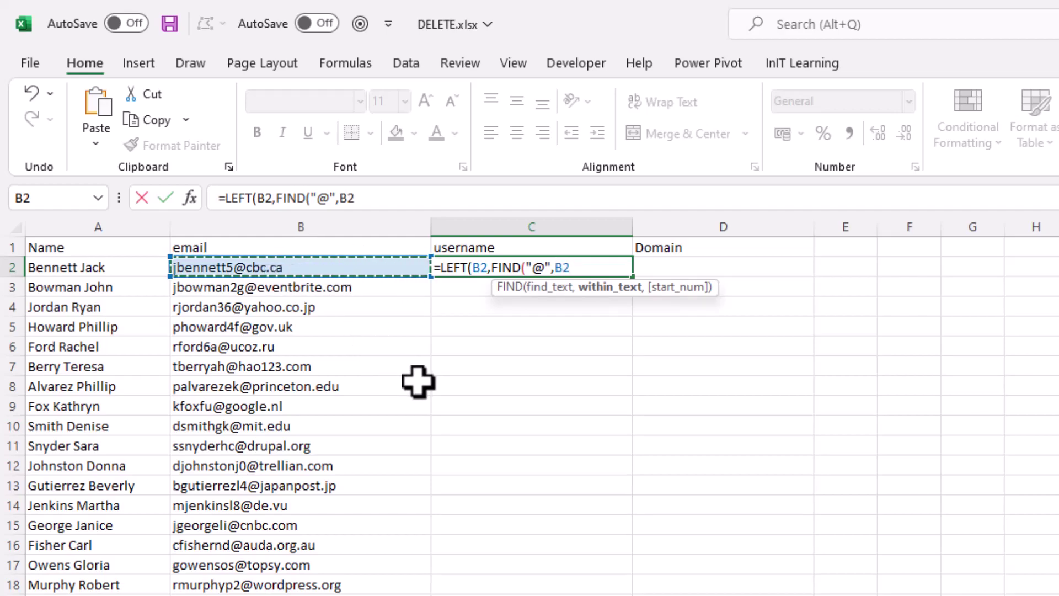
text(,)
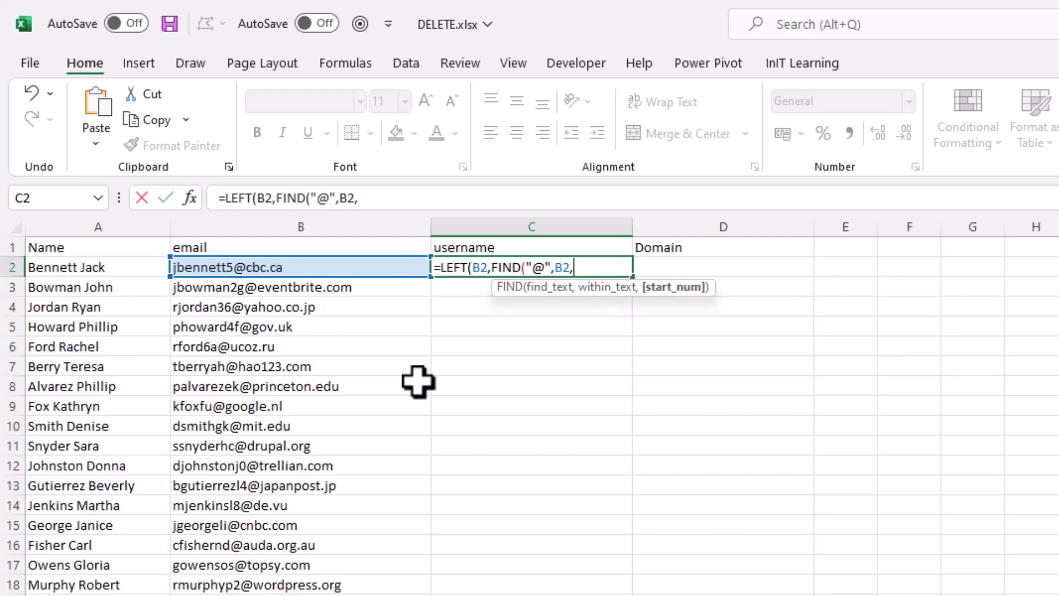
key(BackSpace)
text())
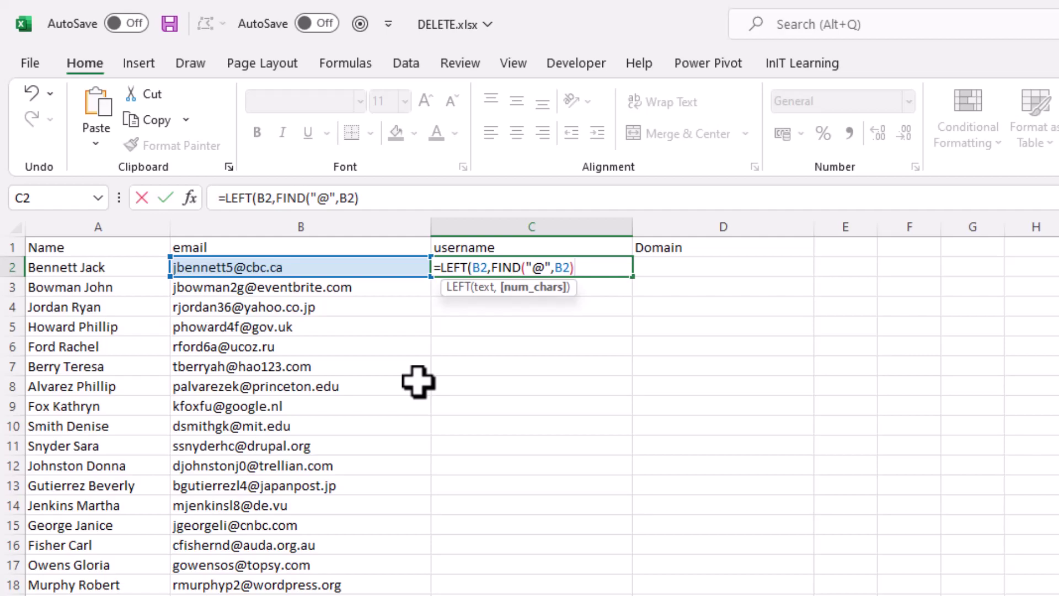
text(-1))
key(Return)
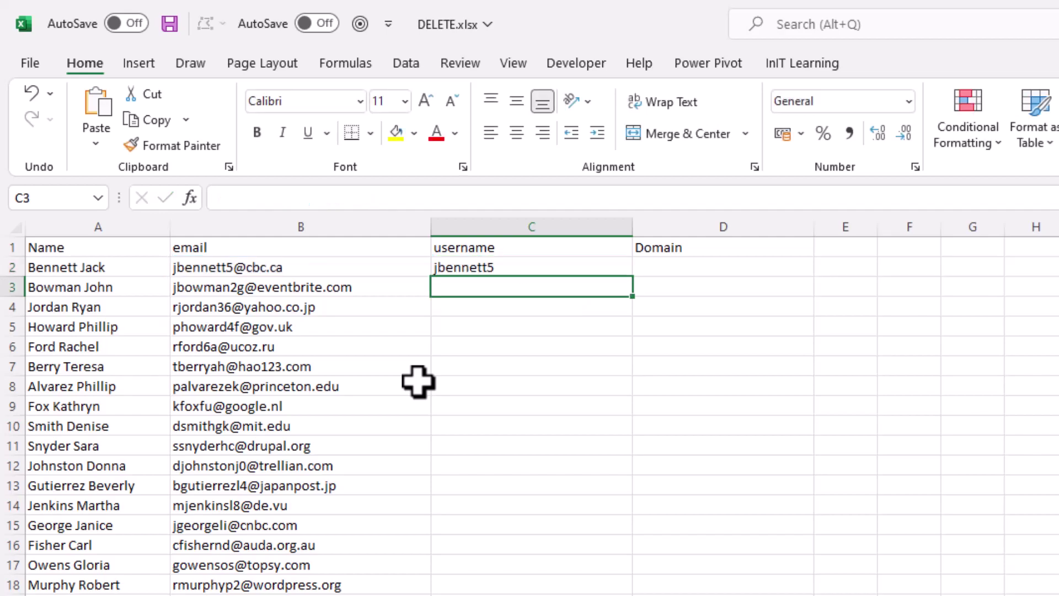
click(485, 267)
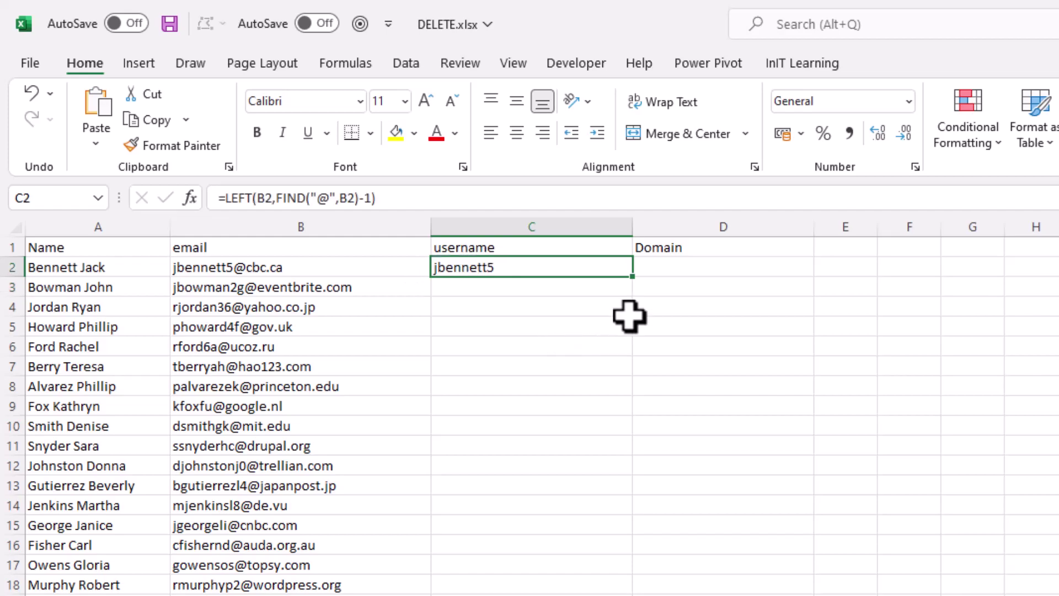
double_click(633, 277)
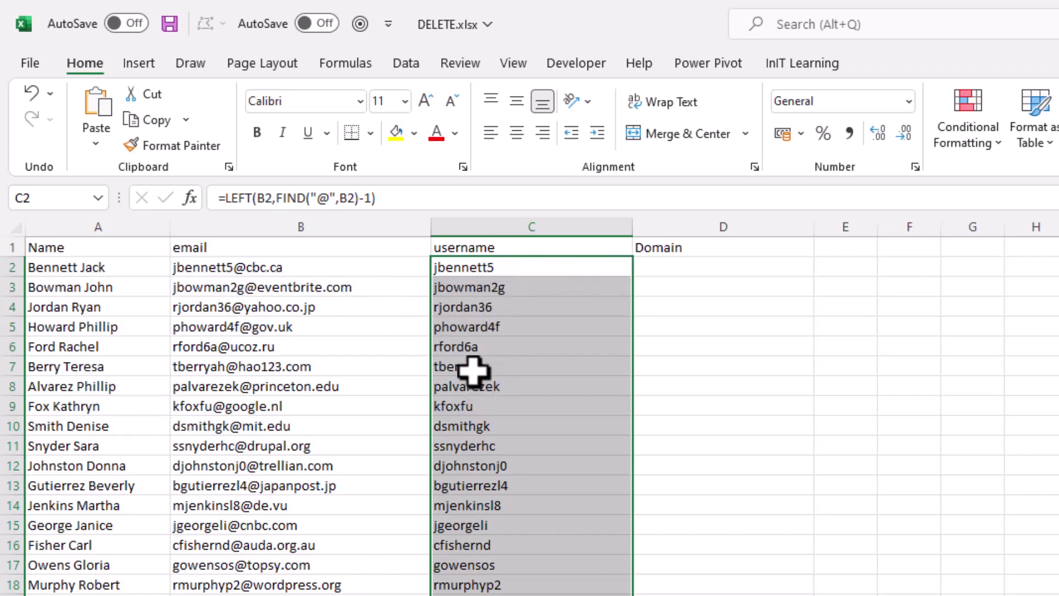
Enter =RIGHT(B2,LEN(B2)-FIND("@",B2)) in D2 to extract the domain from the email, and fill it down the Domain column.
click(695, 270)
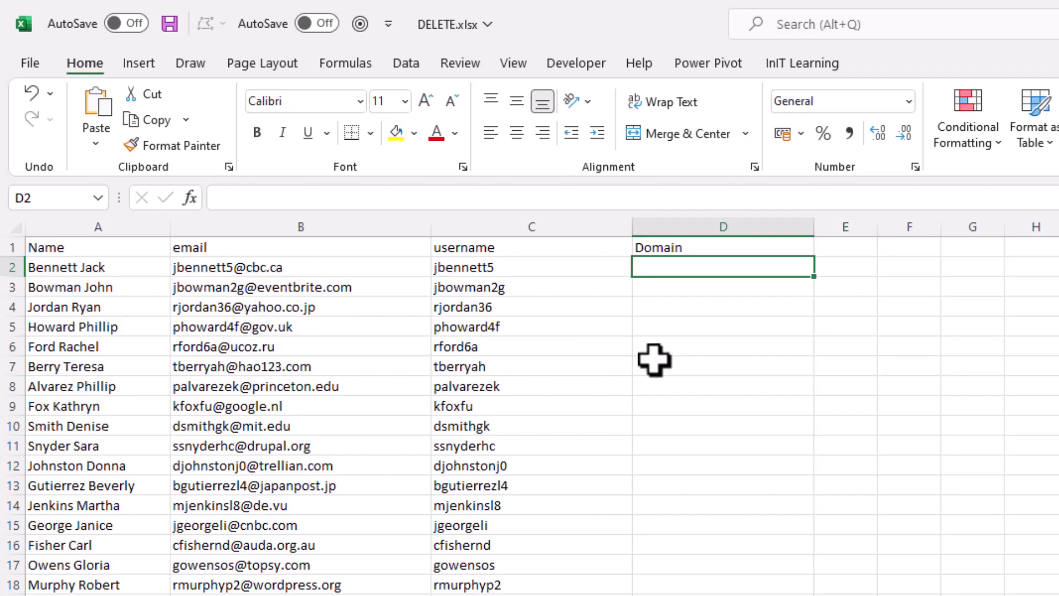
text(=ri)
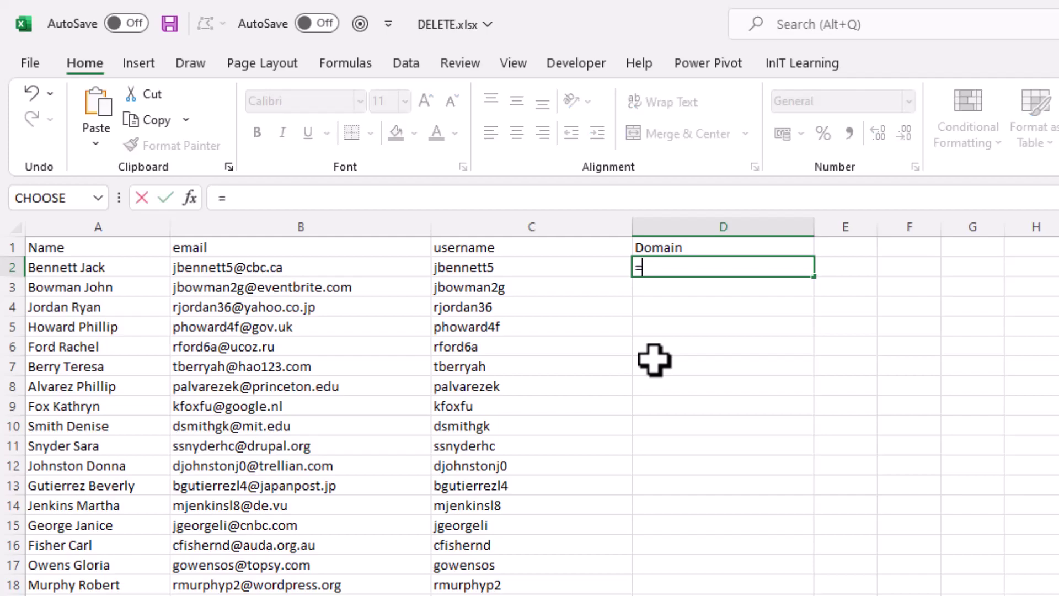
key(Tab)
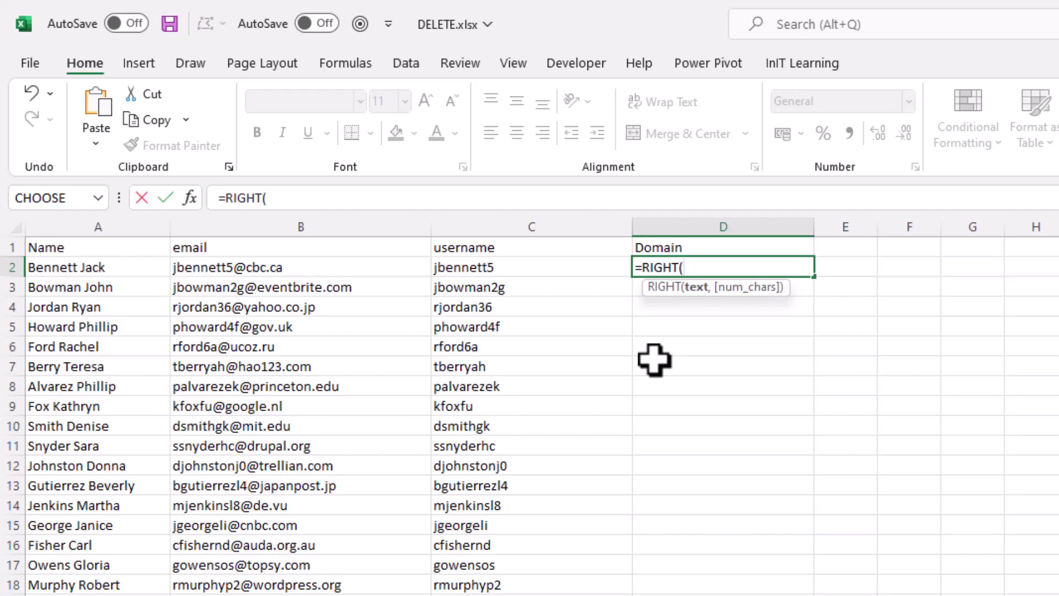
click(288, 269)
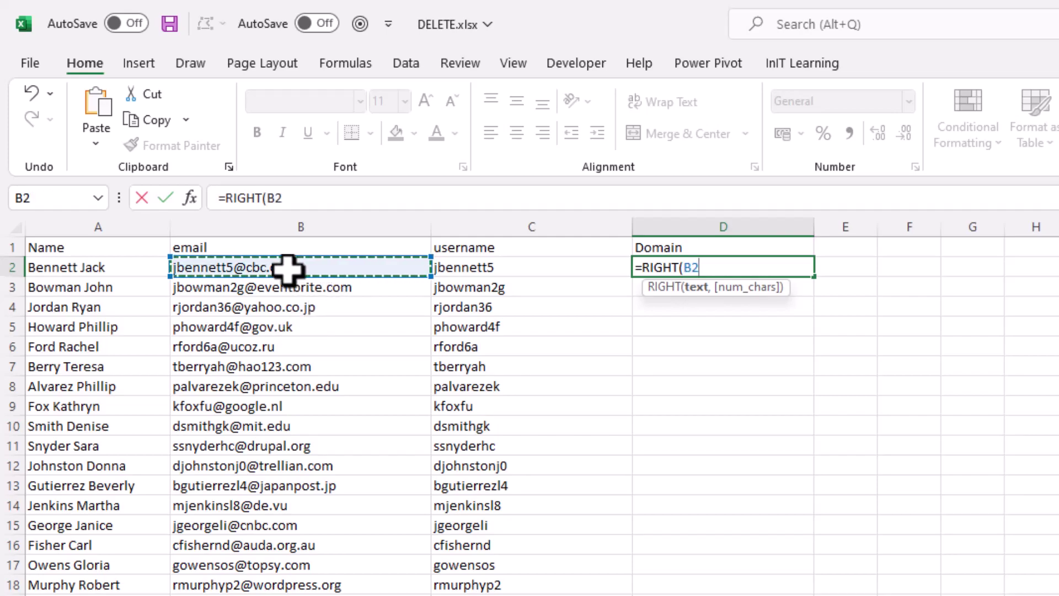
text(,)
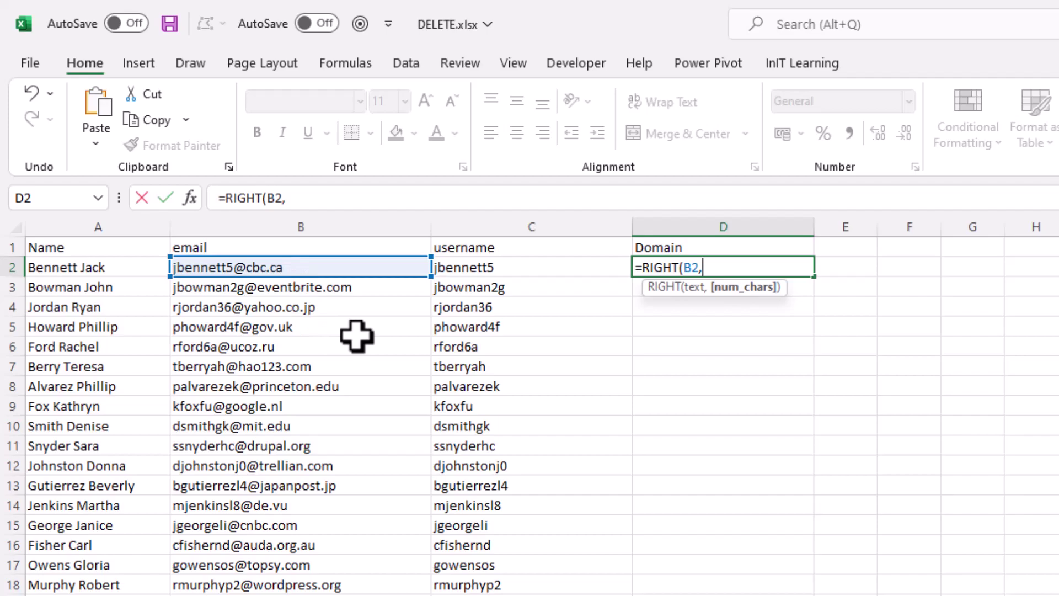
text(le)
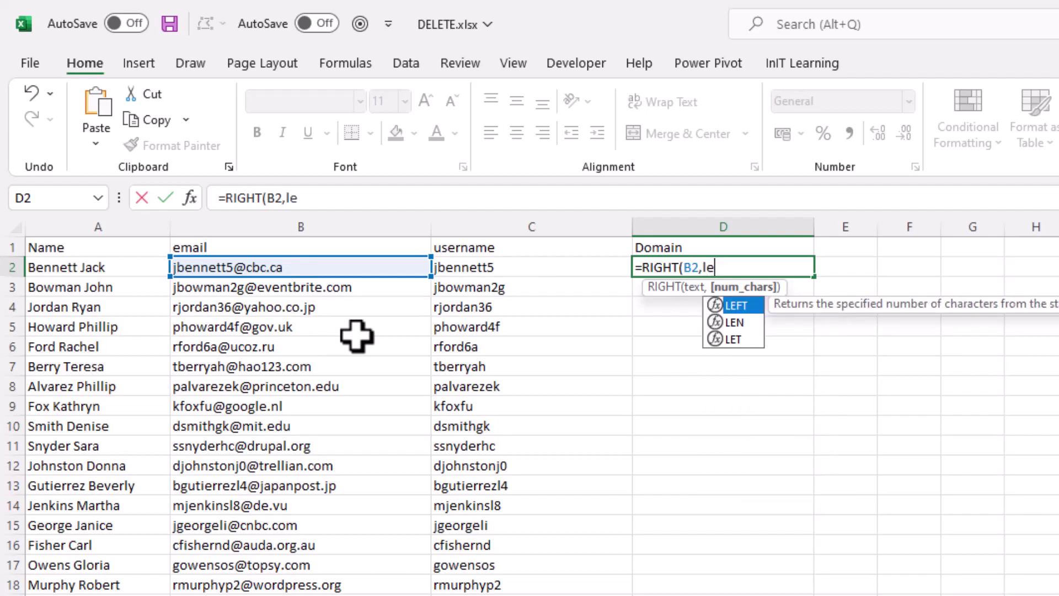
text(n)
key(Tab)
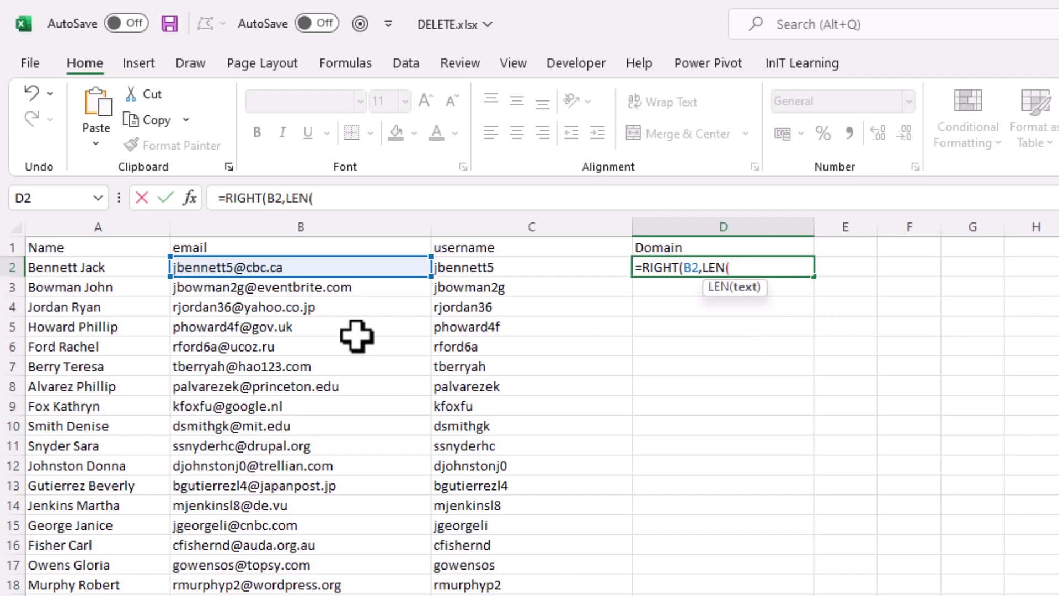
click(270, 266)
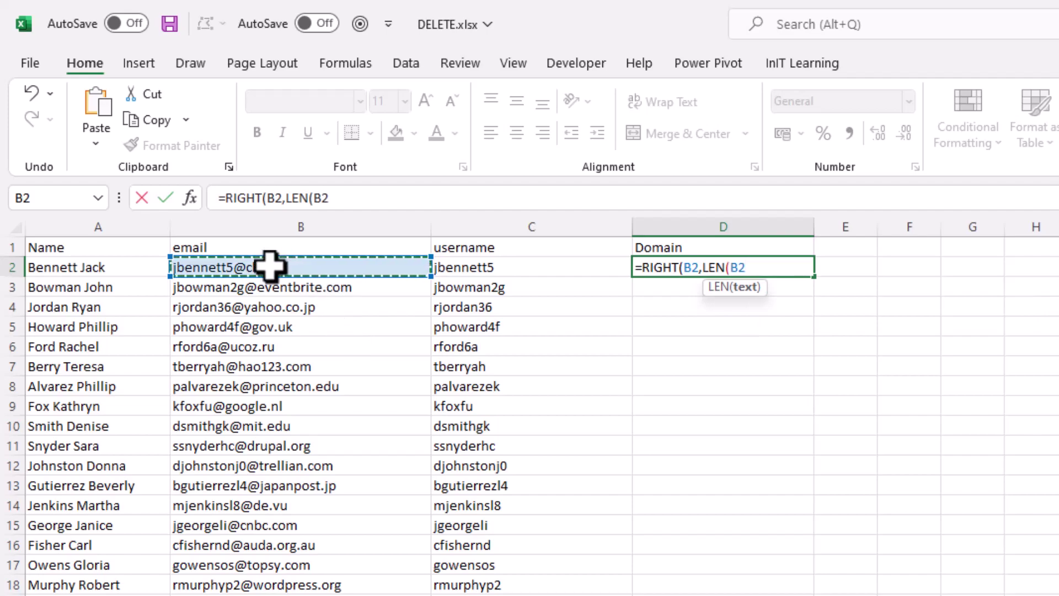
text()-)
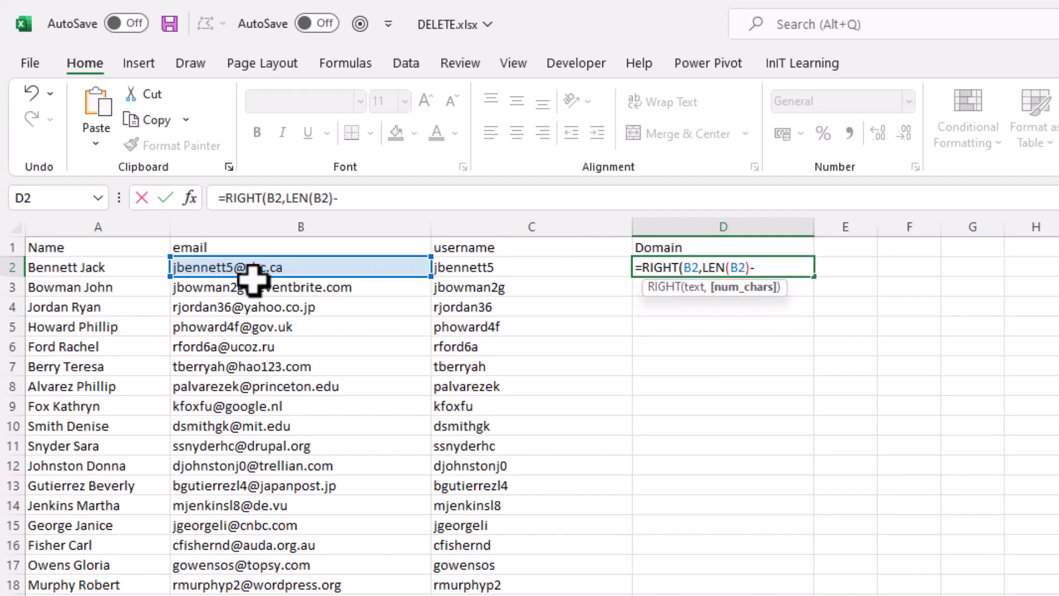
text(find)
key(Tab)
text(")
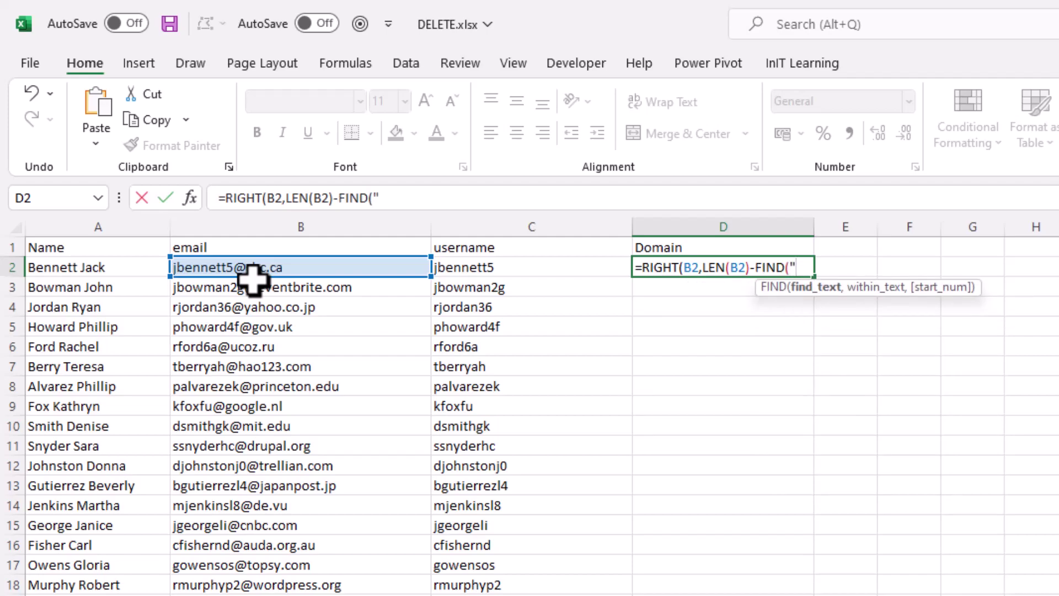
text(@",)
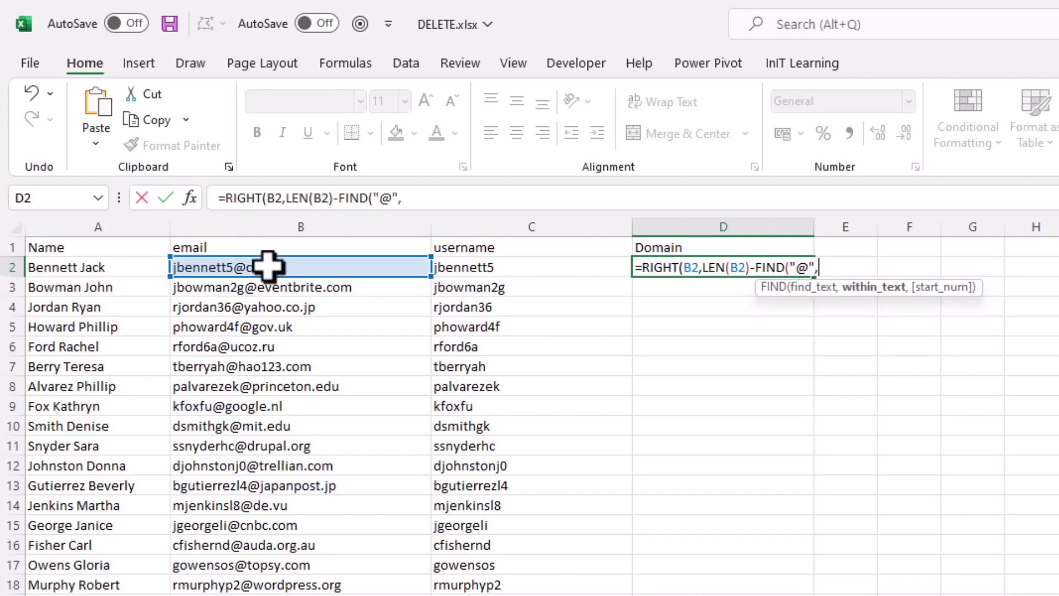
click(267, 268)
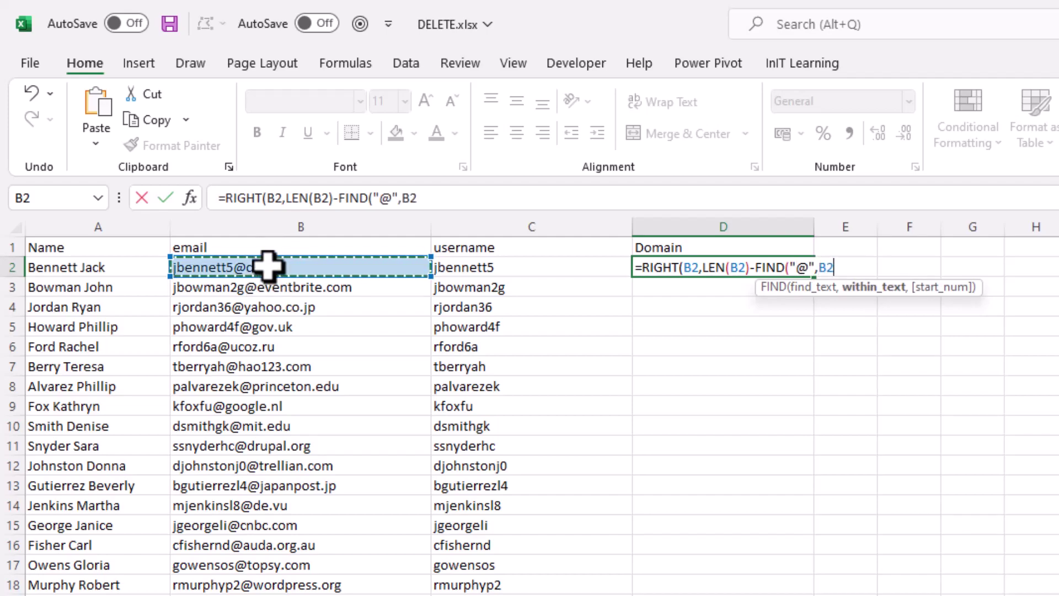
text())
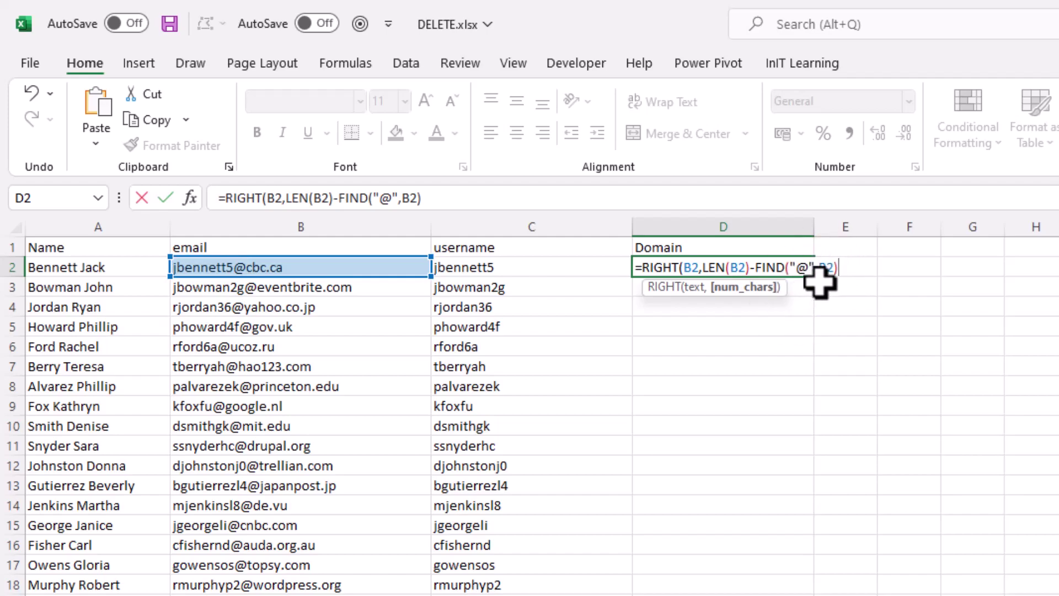
text())
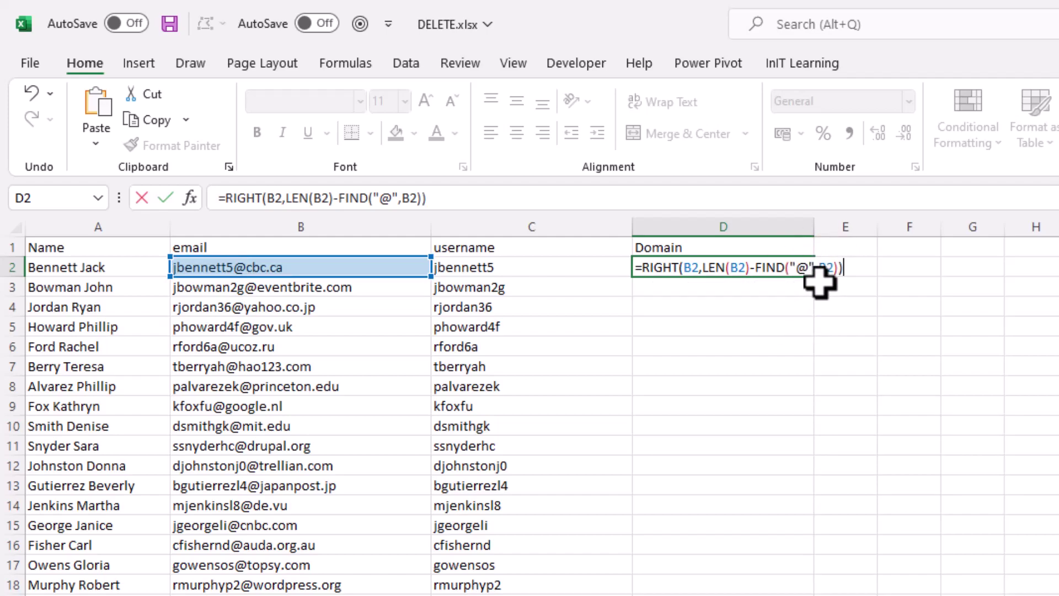
key(Return)
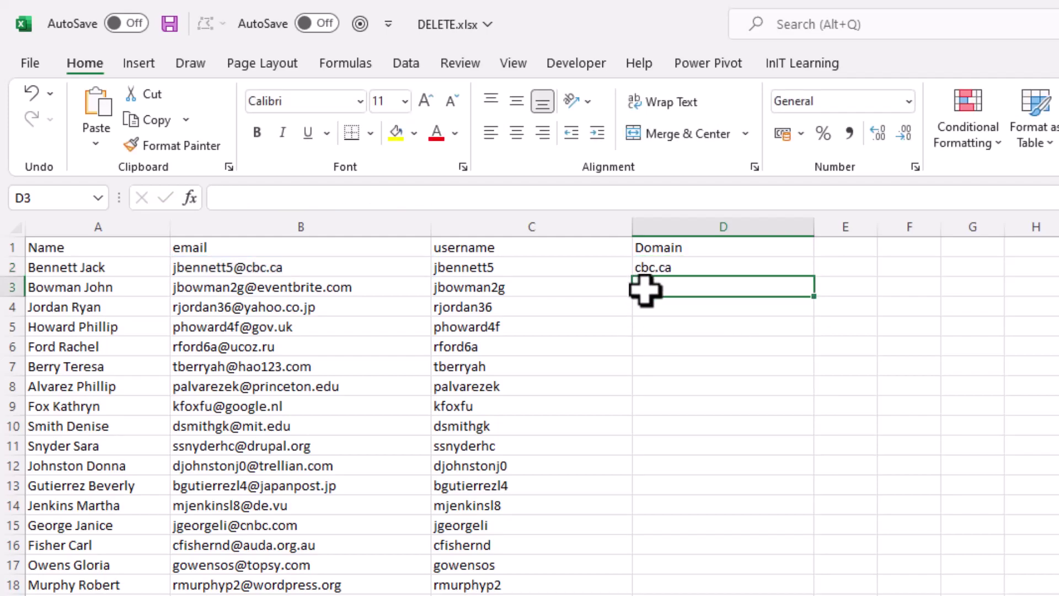
click(682, 268)
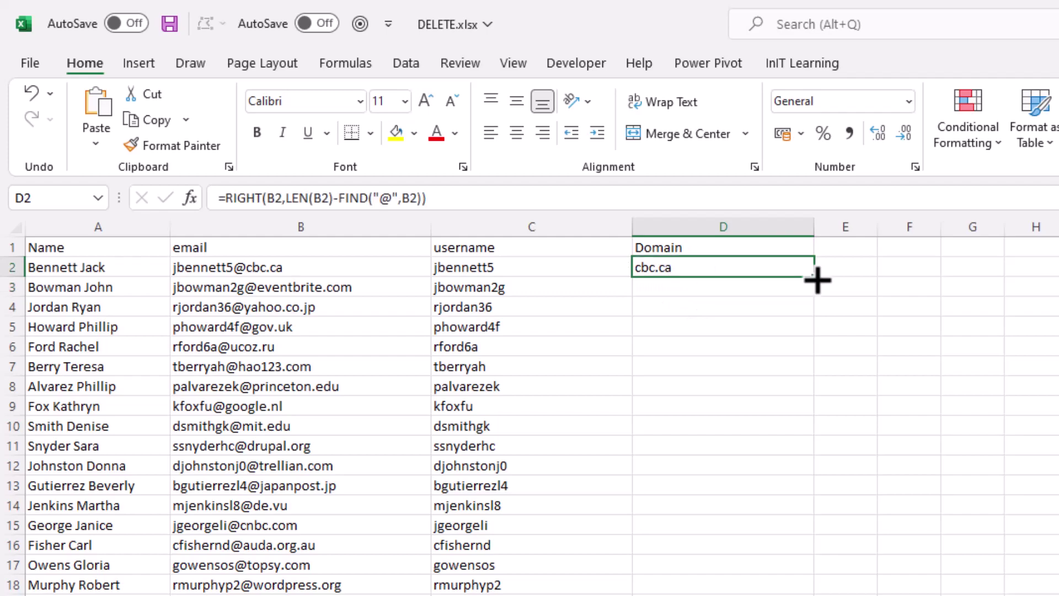
double_click(814, 277)
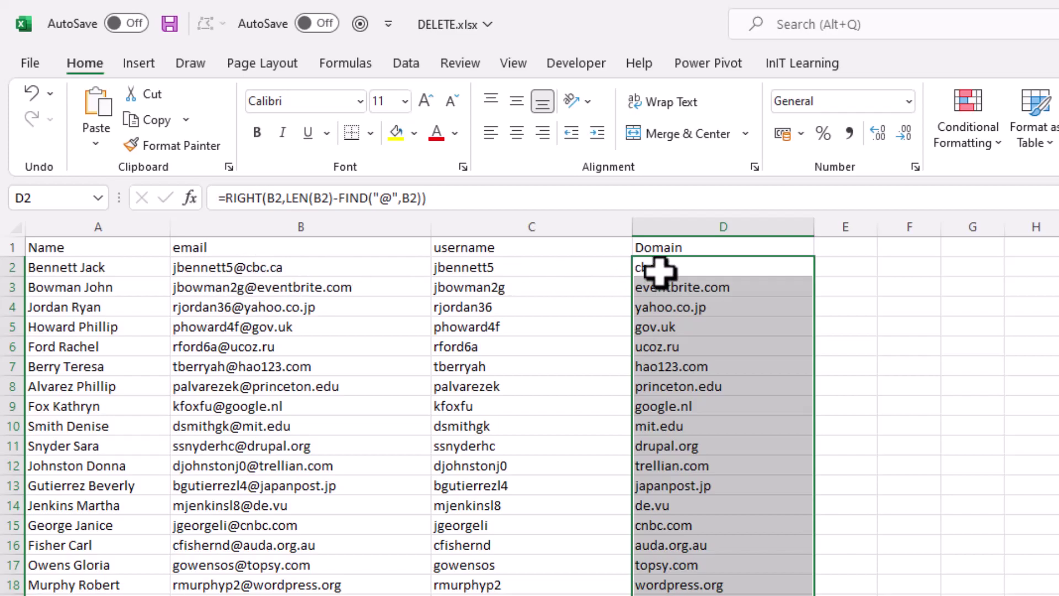
Add the header "Domain before the dot" in E1.
click(845, 247)
text(Domain before the dot)
key(Return)
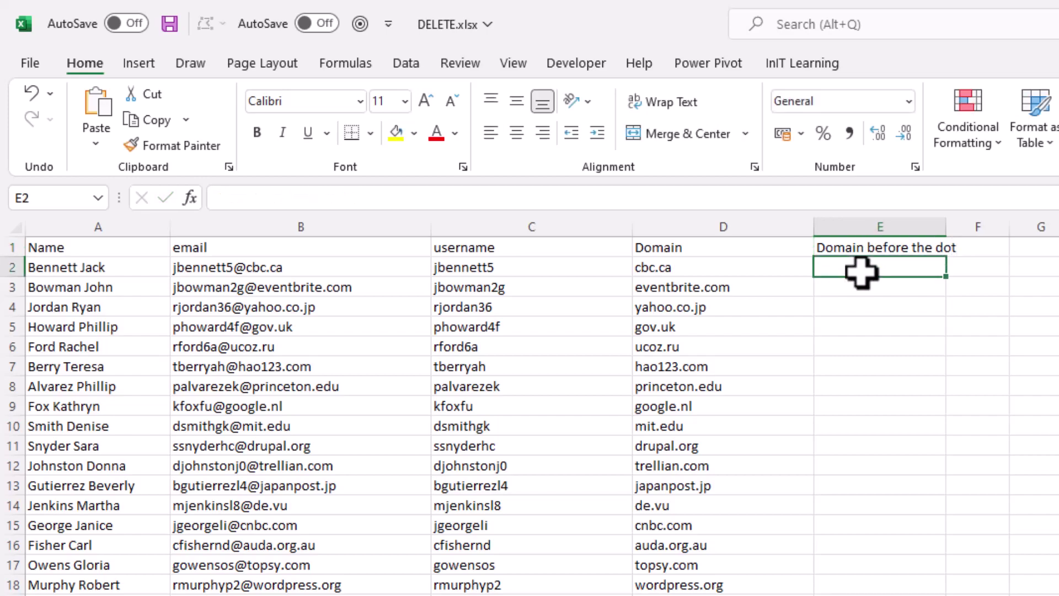
Start a MID formula in E2 on the email in B2, with FIND("@",B2)+1 as the start position.
text(=mi)
key(Tab)
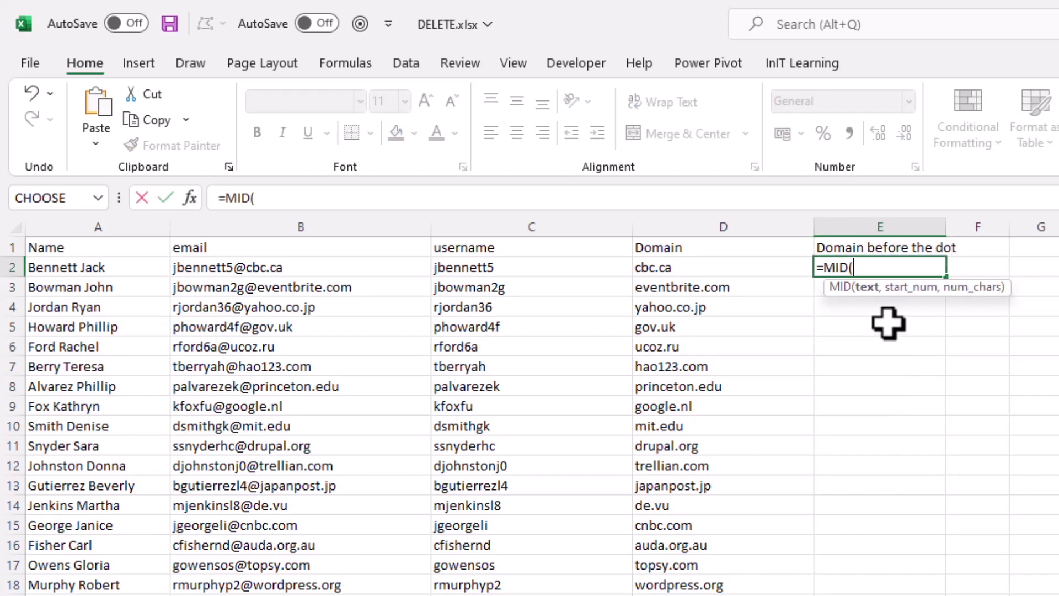
click(273, 263)
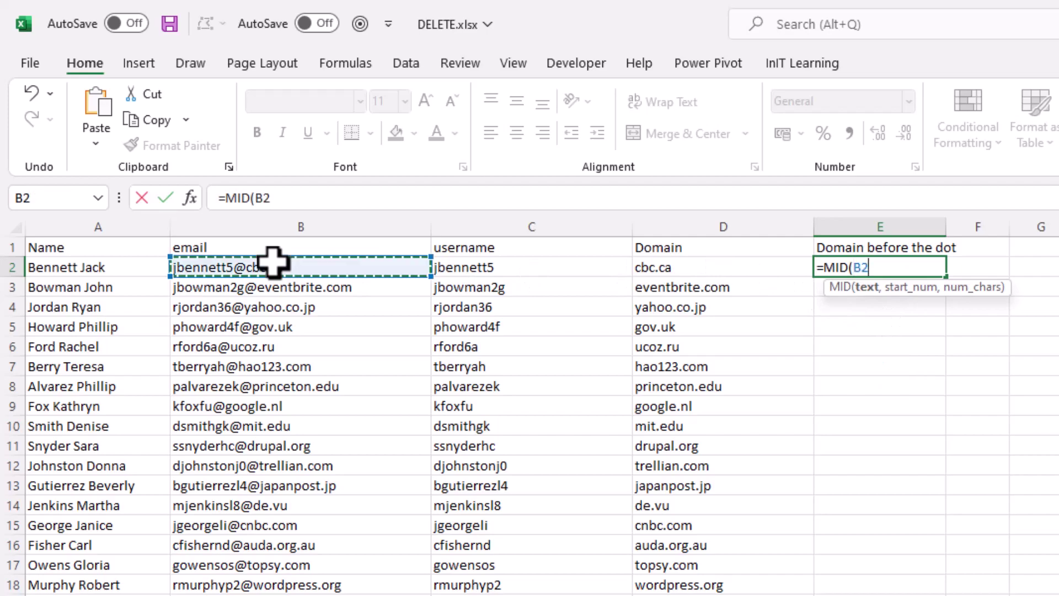
text(,)
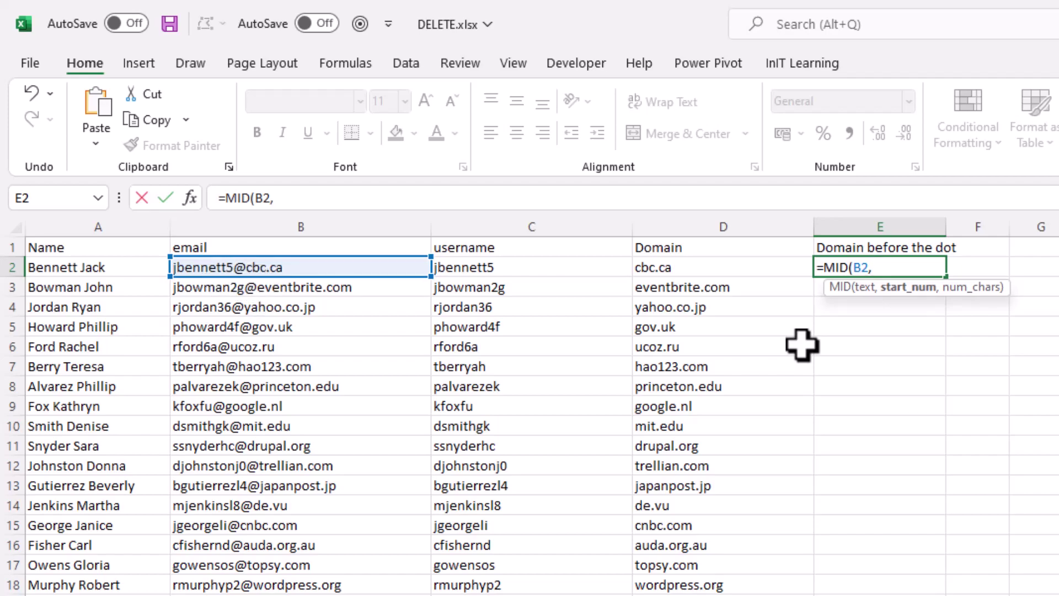
text(f)
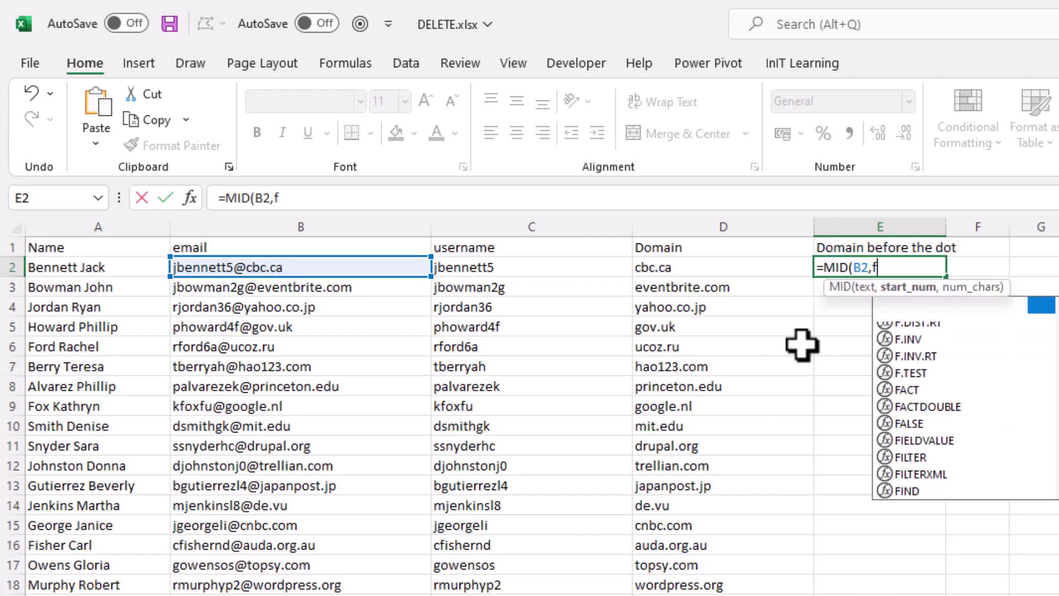
text(ind("@")
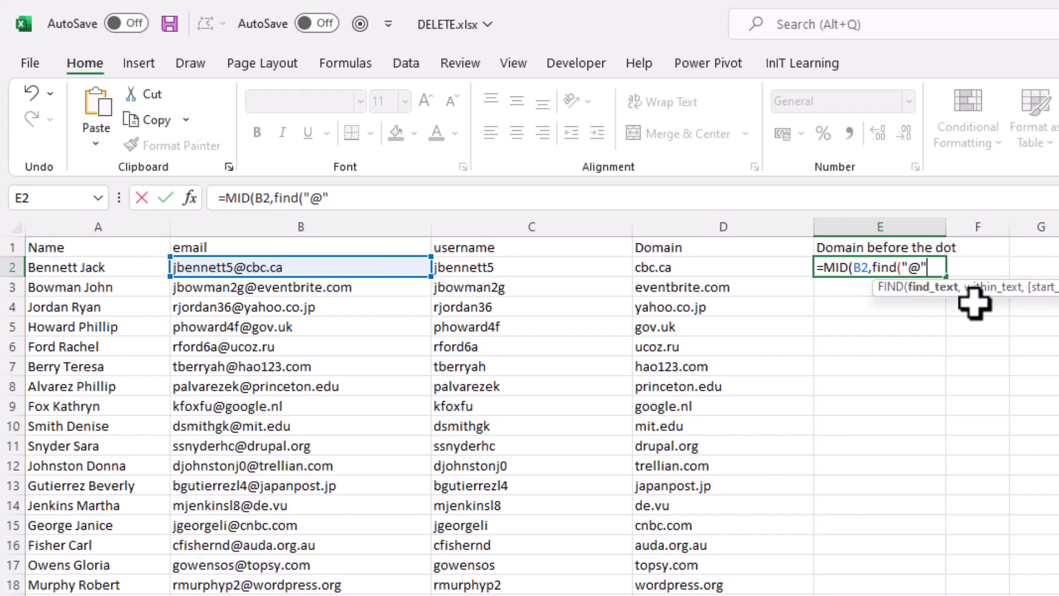
text(,)
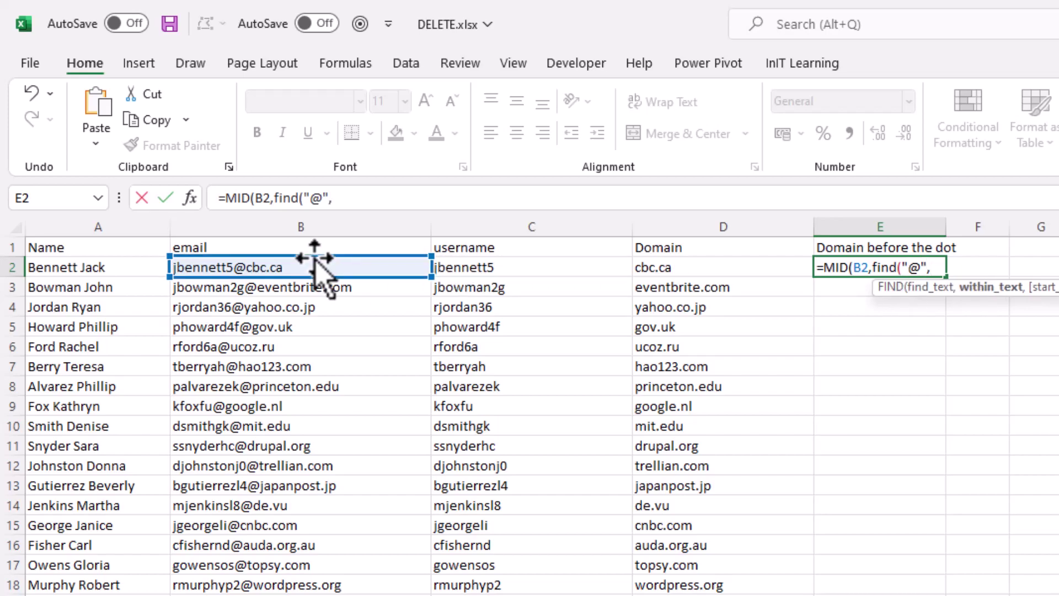
click(298, 267)
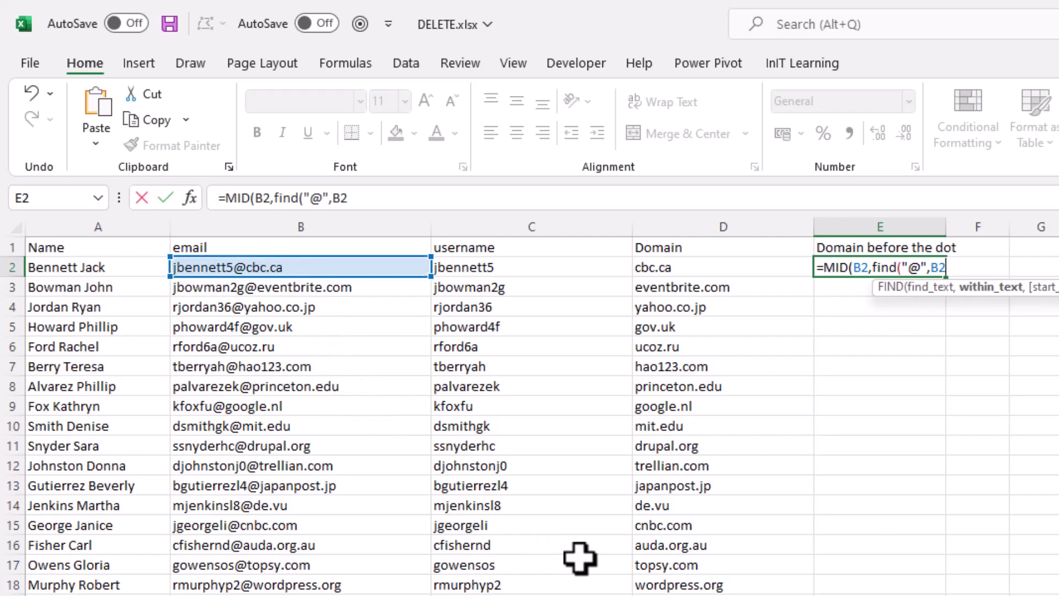
text())
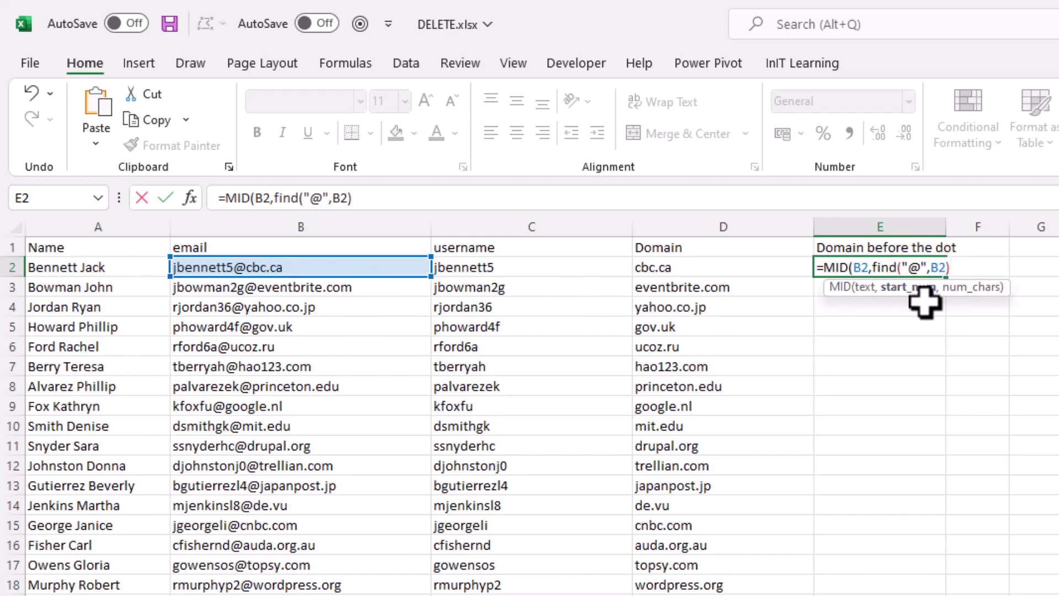
text(+1)
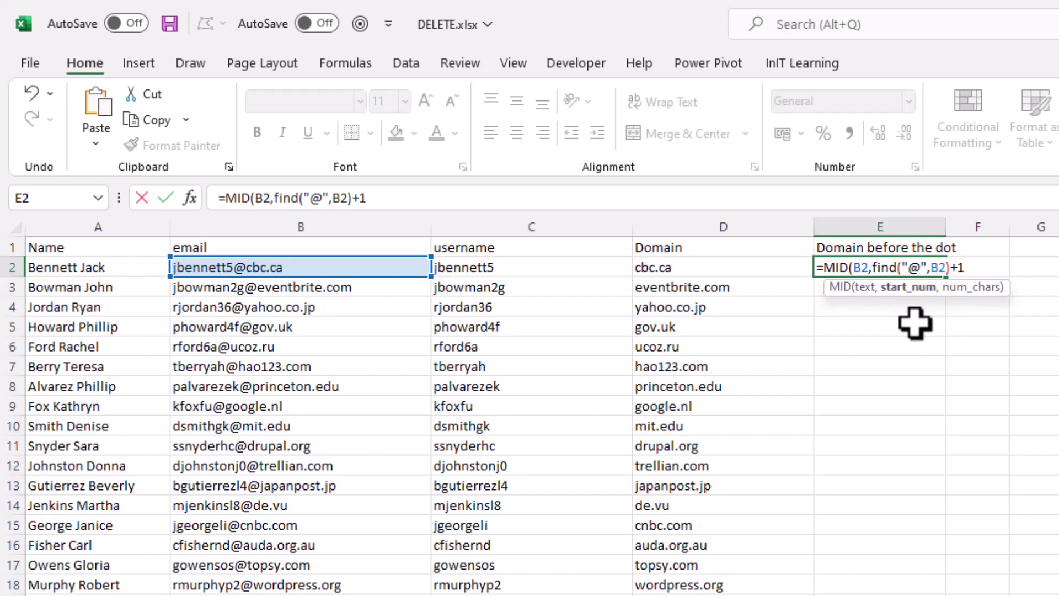
Begin the MID formula's number-of-characters argument in E2 with FIND(".",B2) to locate the dot in the email.
text(,)
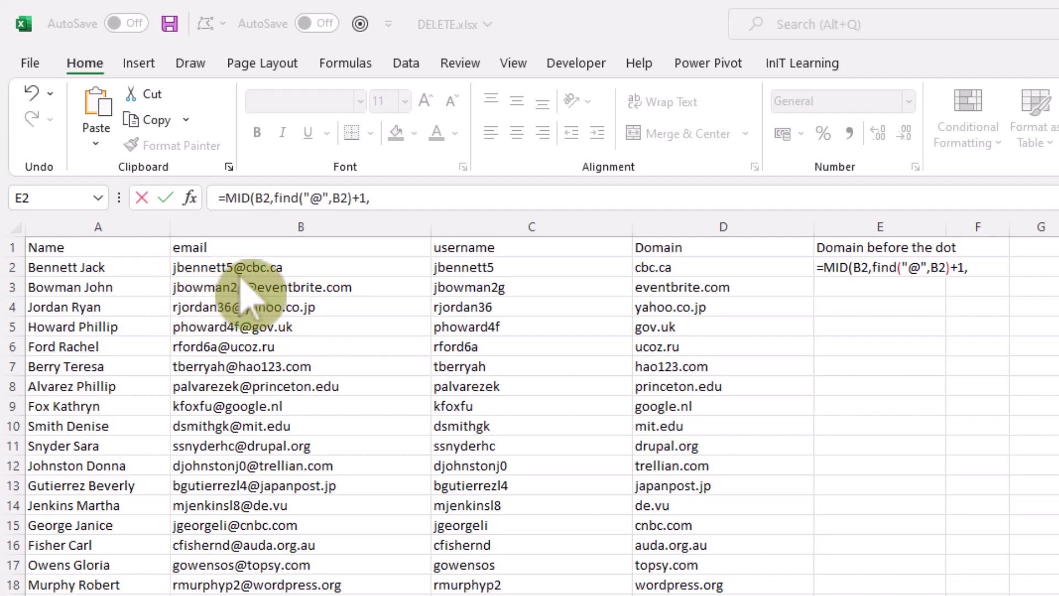
click(981, 267)
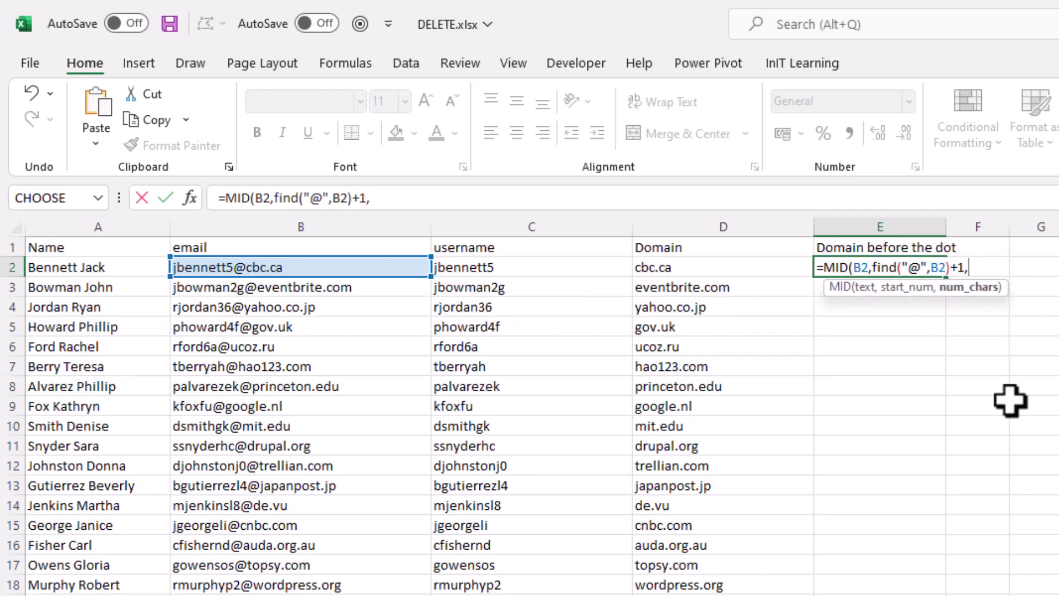
text(find()
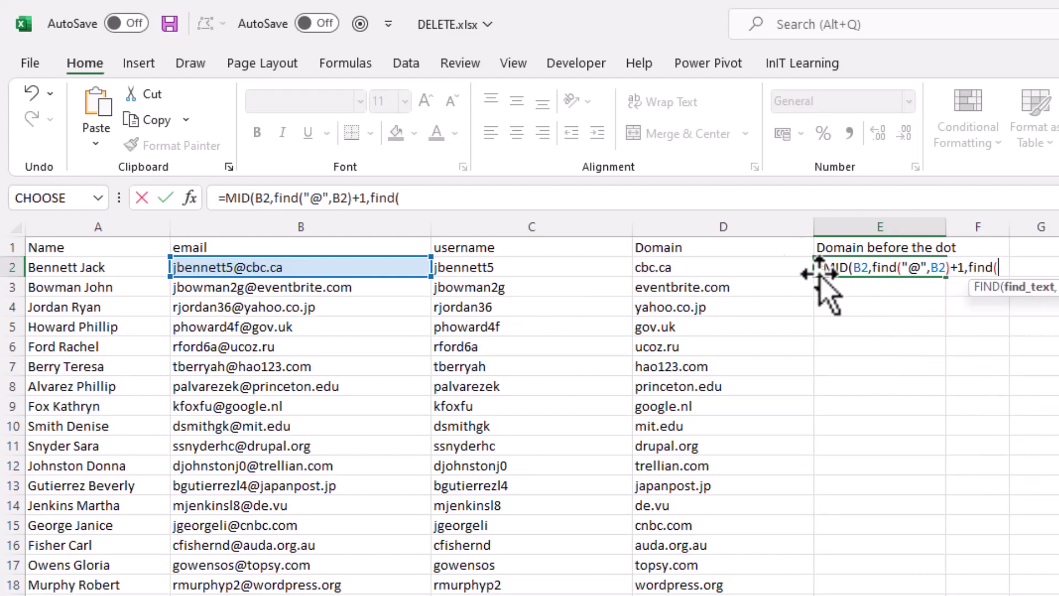
text(")
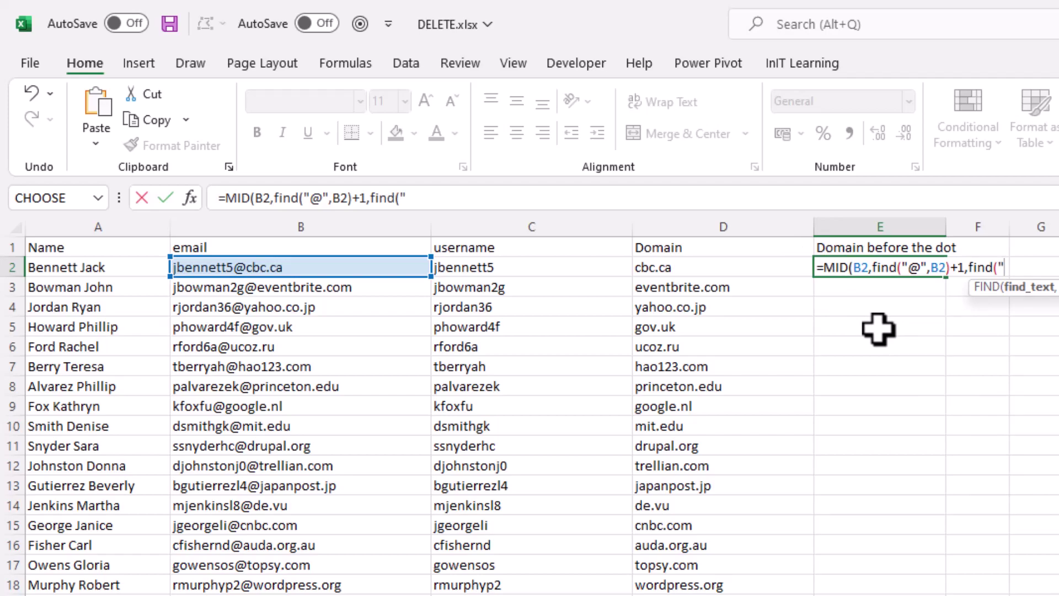
text(.",)
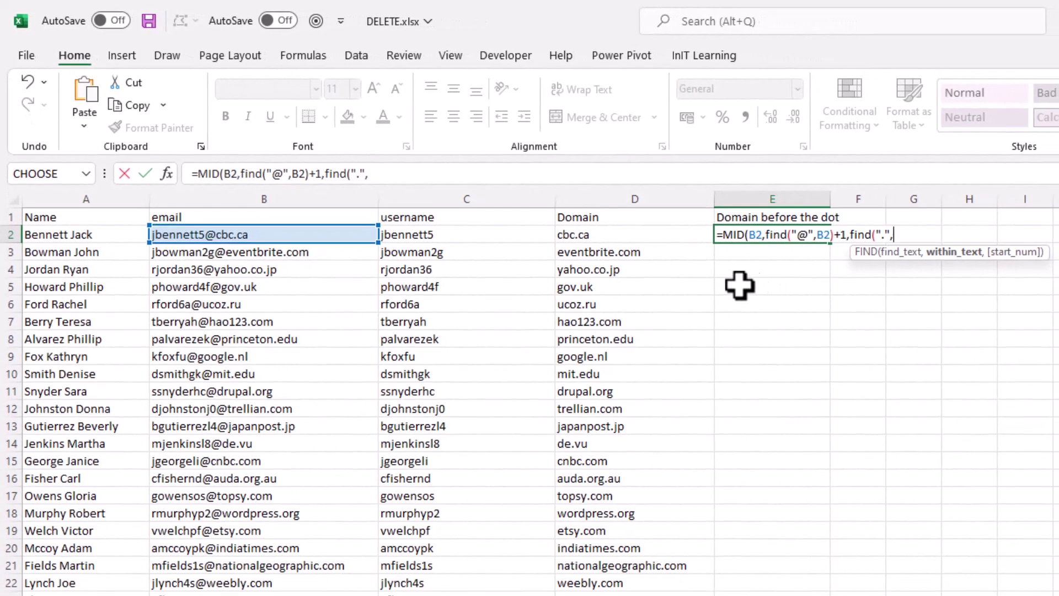
click(267, 234)
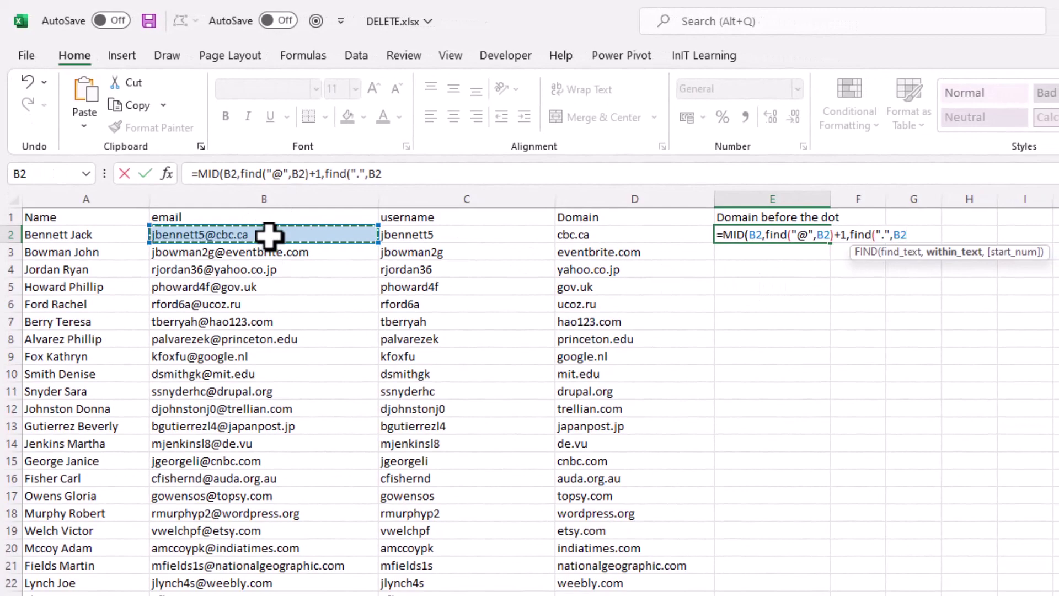
text())
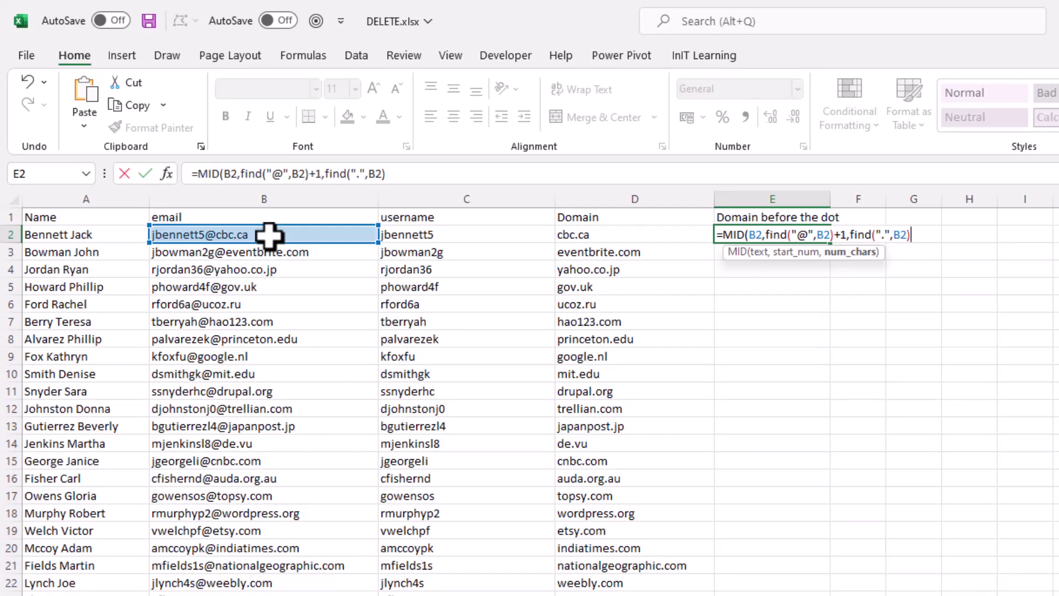
Subtract 1 and FIND("@",B2) from the character count, and complete the MID formula in E2.
text(-1)
text(-find)
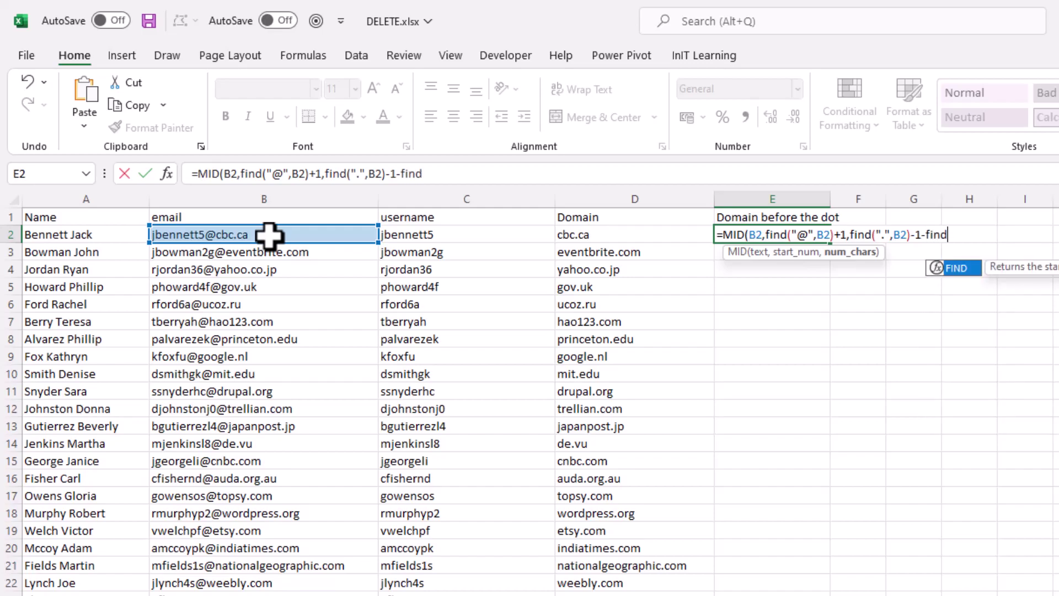
text(()
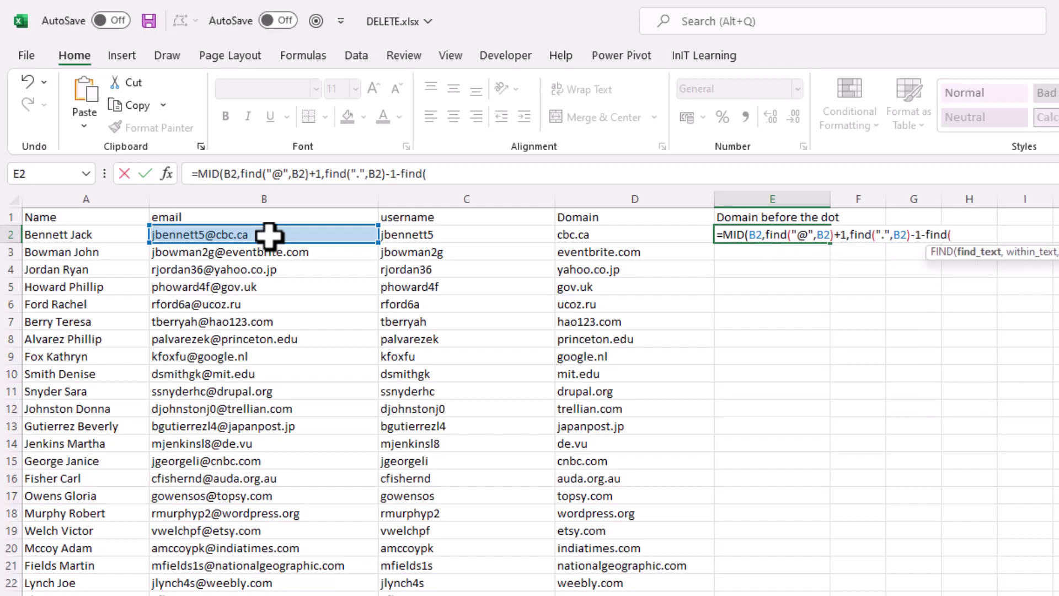
text("@",)
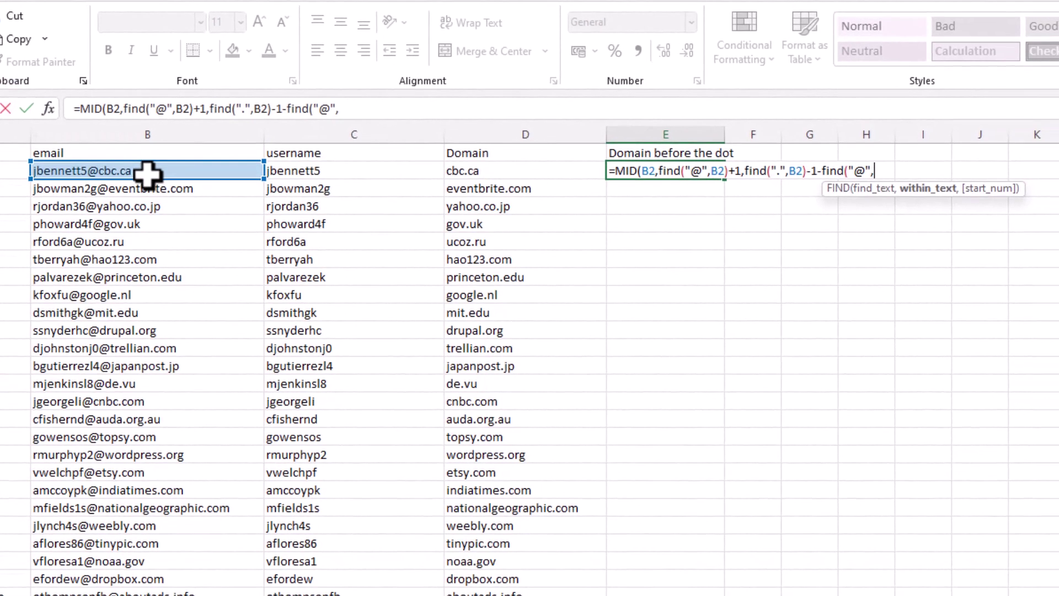
click(270, 235)
text())
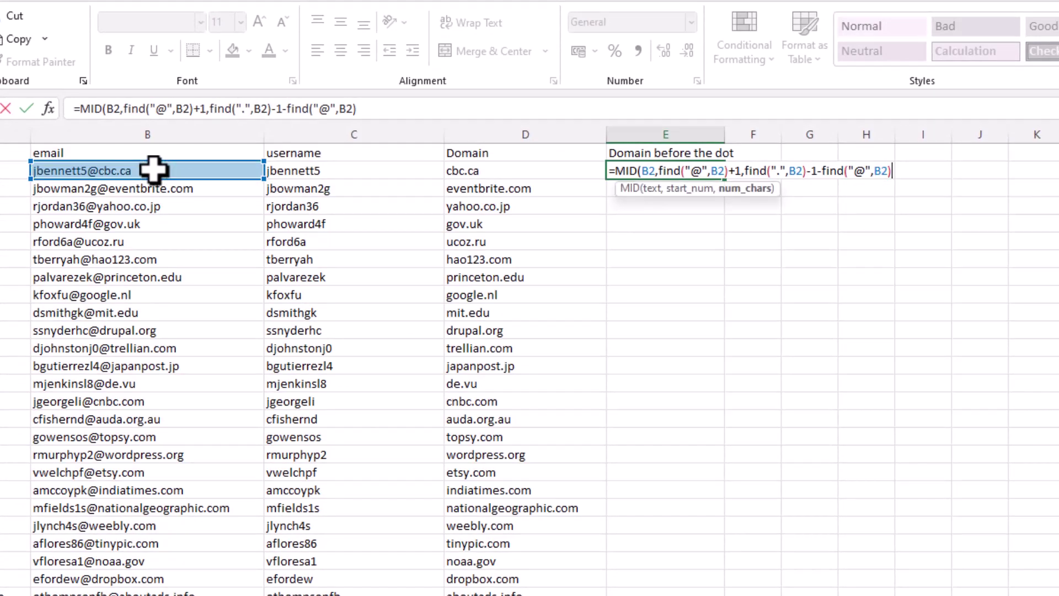
text())
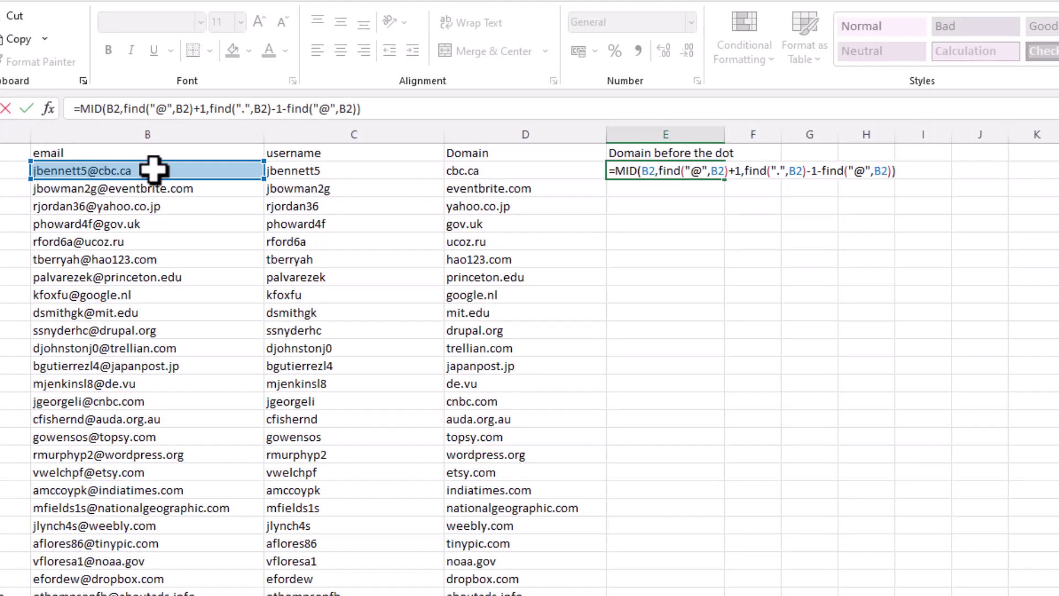
key(Return)
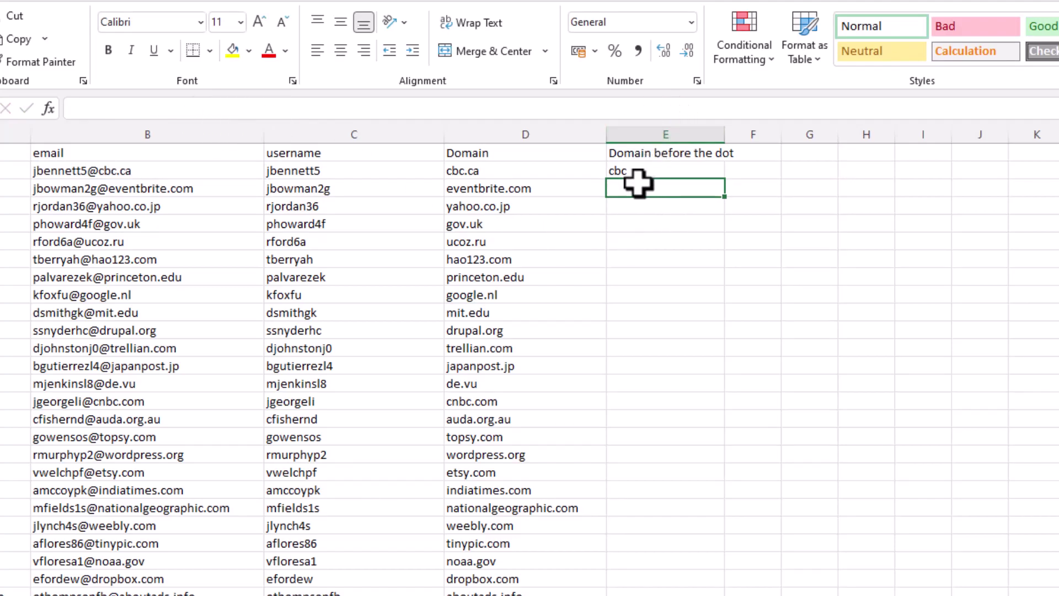
Fill the MID formula from E2 down the "Domain before the dot" column.
click(695, 170)
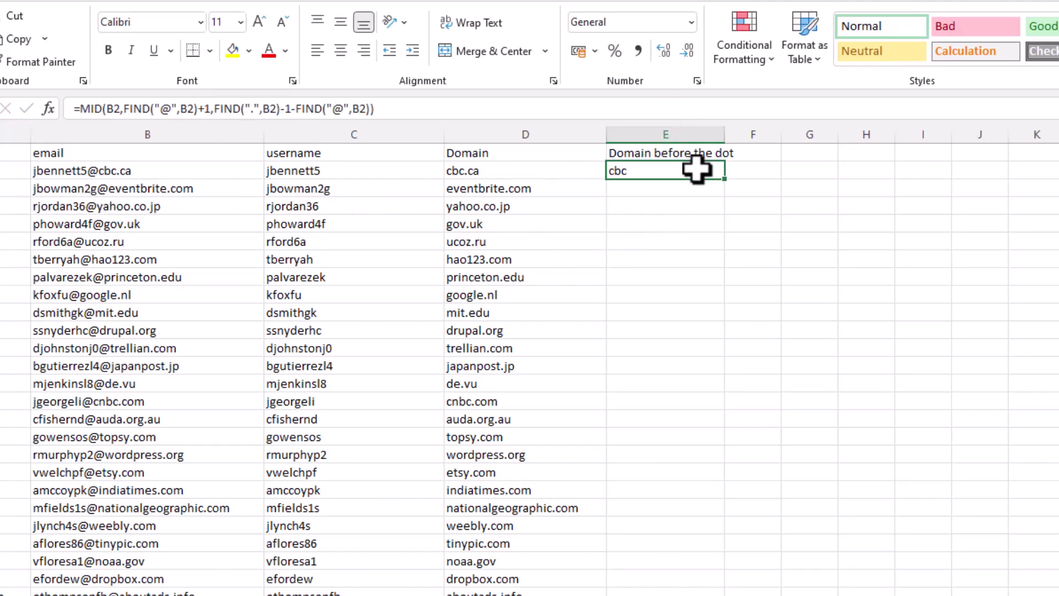
double_click(726, 180)
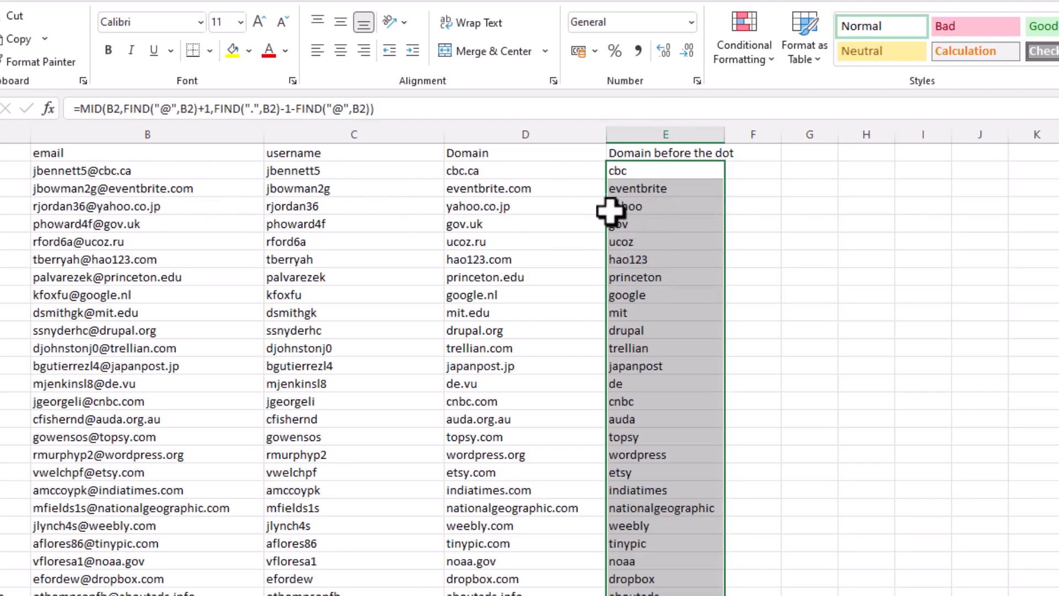
click(621, 224)
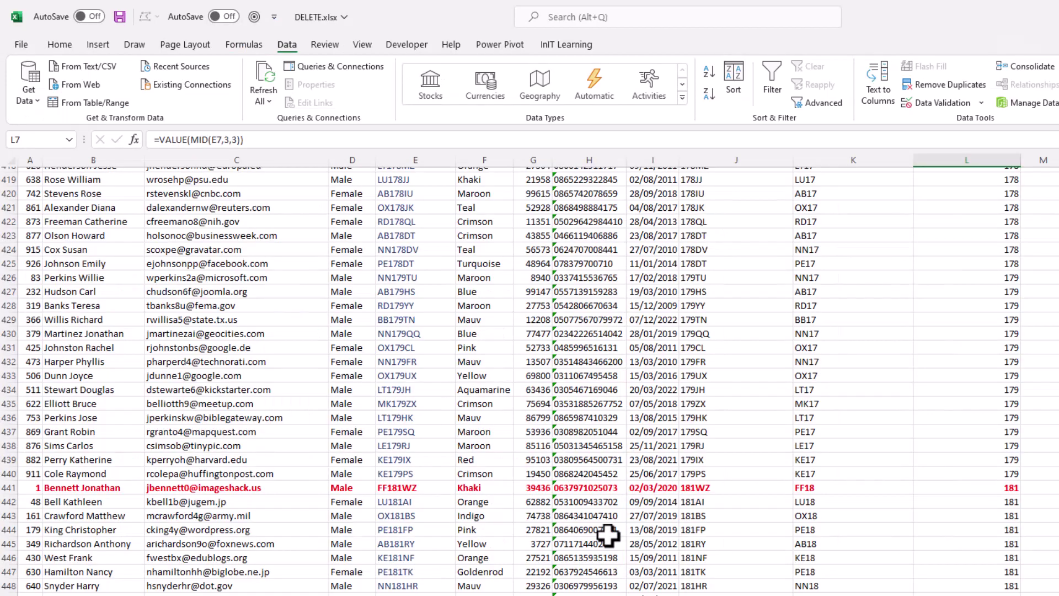